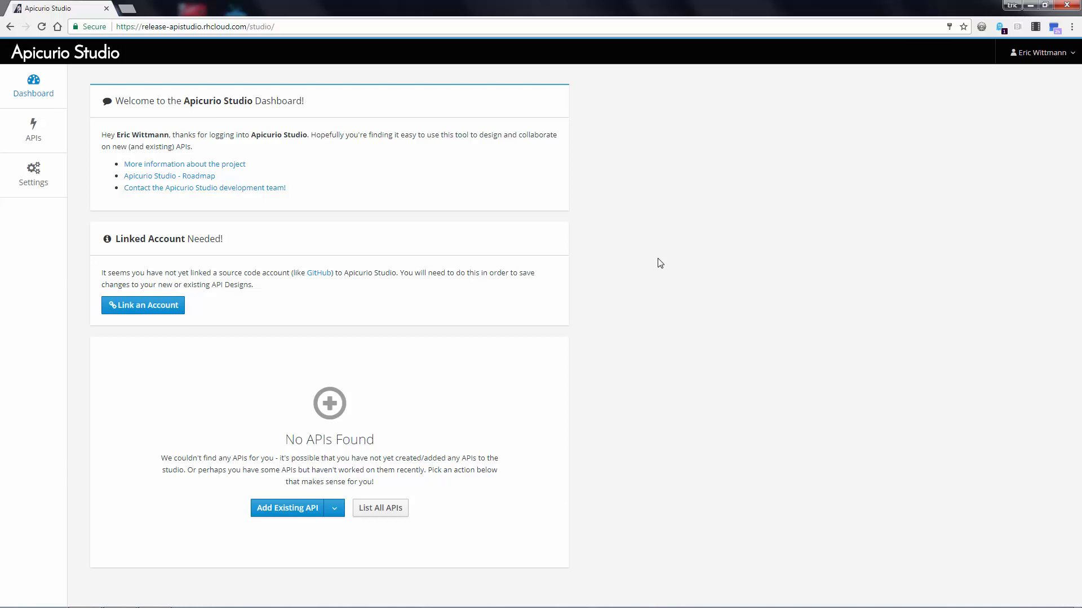
- Link the GitHub account to the studio as a source code account
{"action": "left_click", "coordinate": [157, 313]}
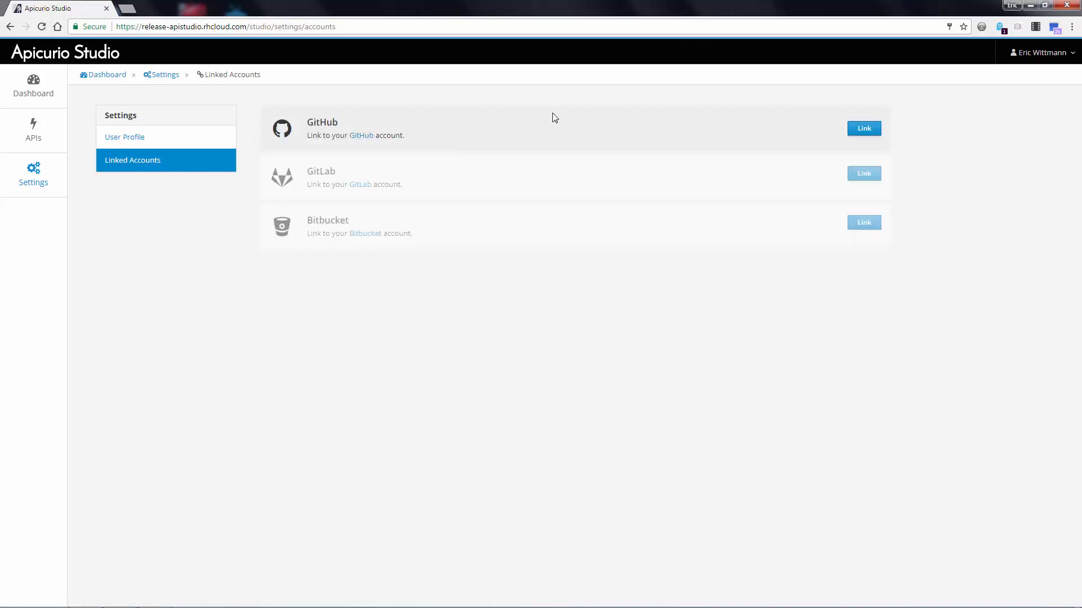
{"action": "left_click", "coordinate": [864, 130]}
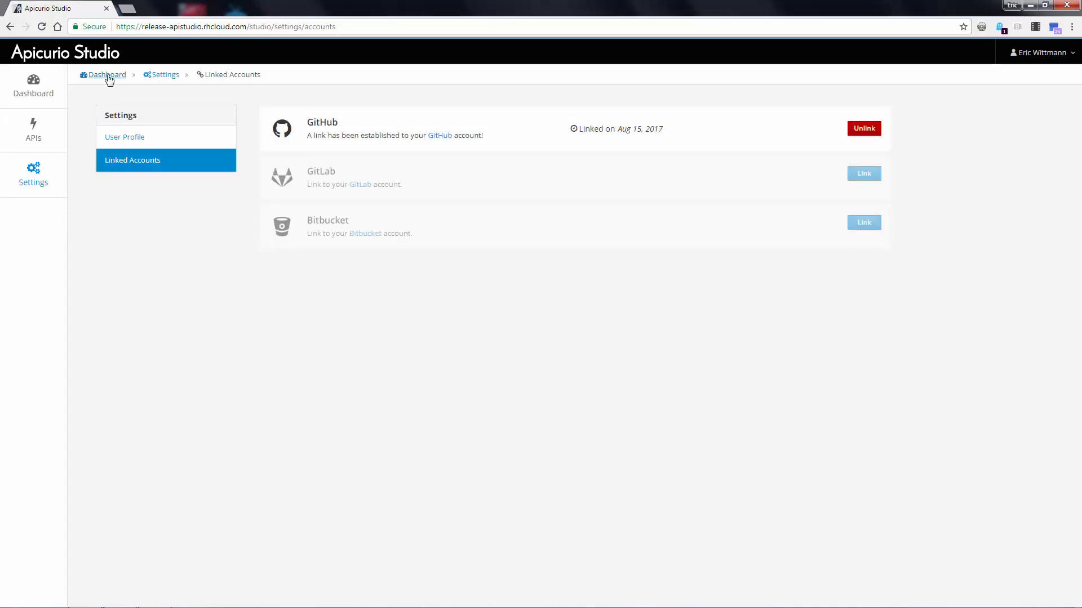
- Start a new API named "Address Book API" with the description "An address book."
{"action": "left_click", "coordinate": [35, 127]}
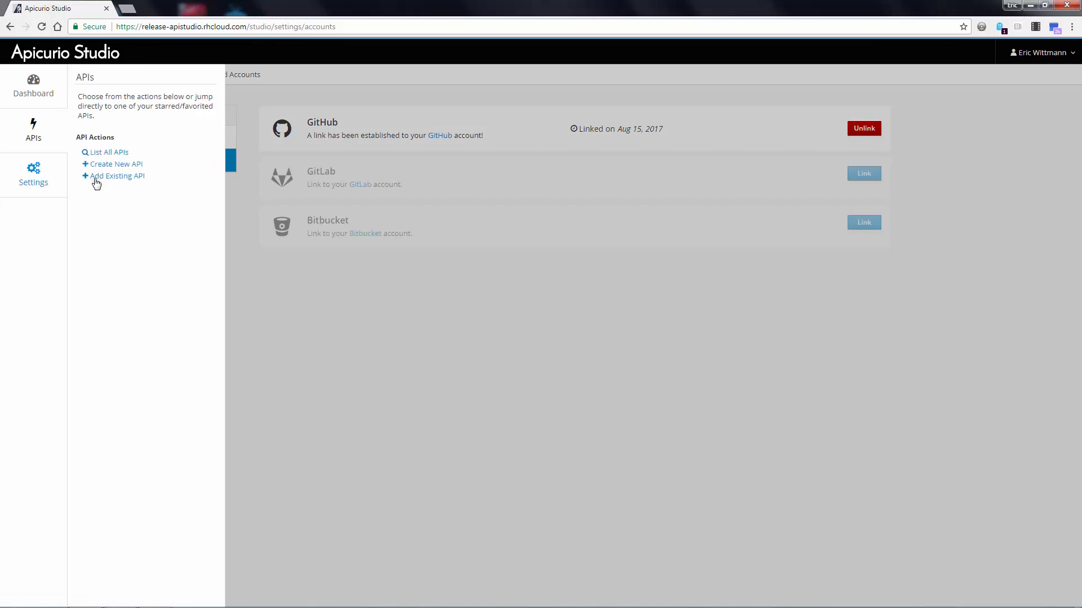
{"action": "left_click", "coordinate": [112, 164]}
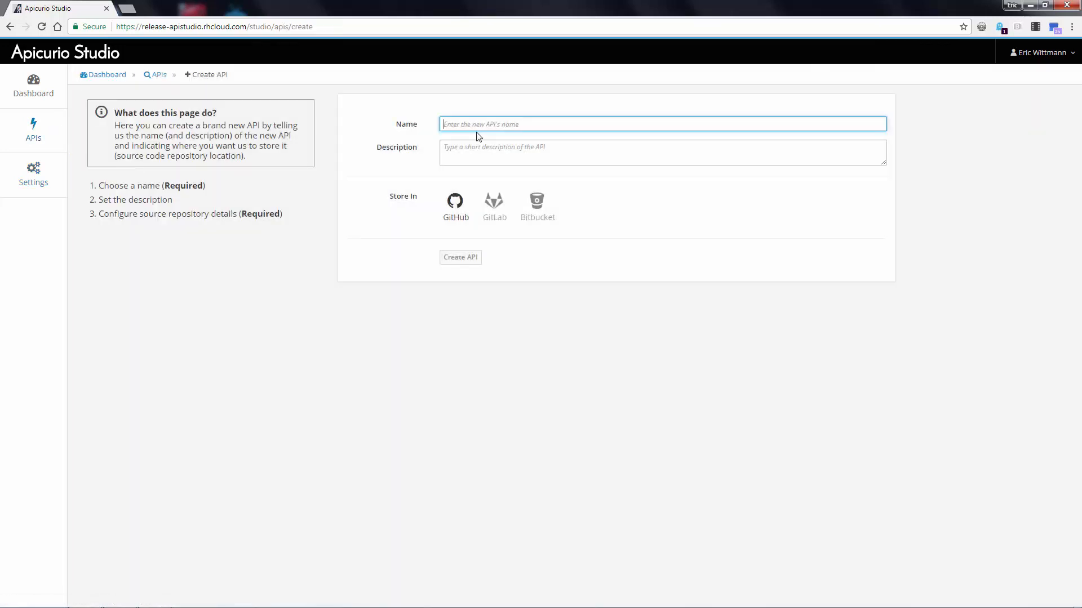
{"action": "type", "text": "Address Book API"}
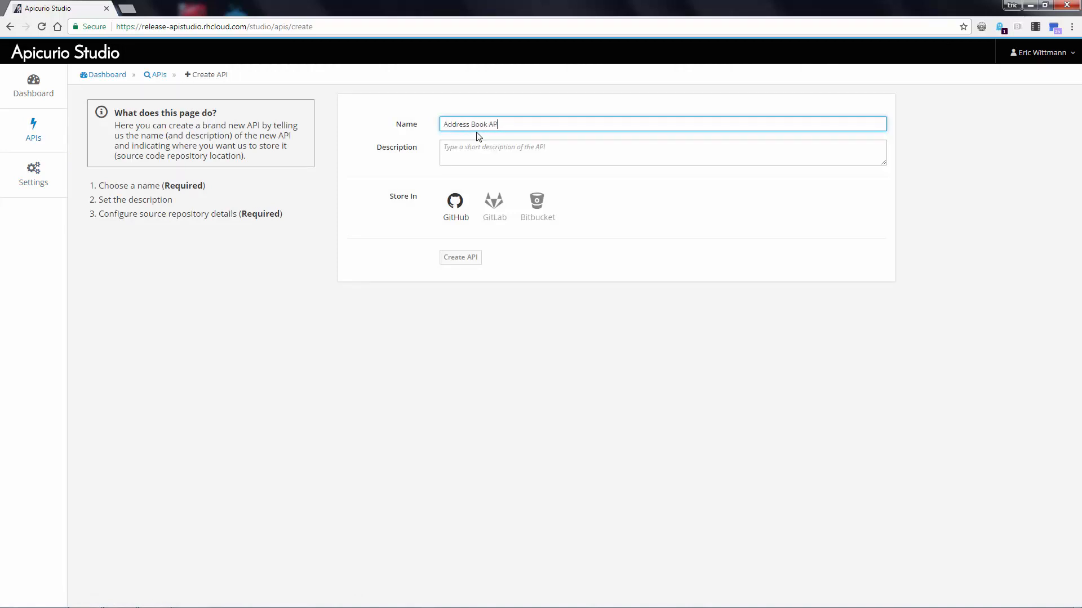
{"action": "key", "text": "Tab"}
{"action": "type", "text": "An address book."}
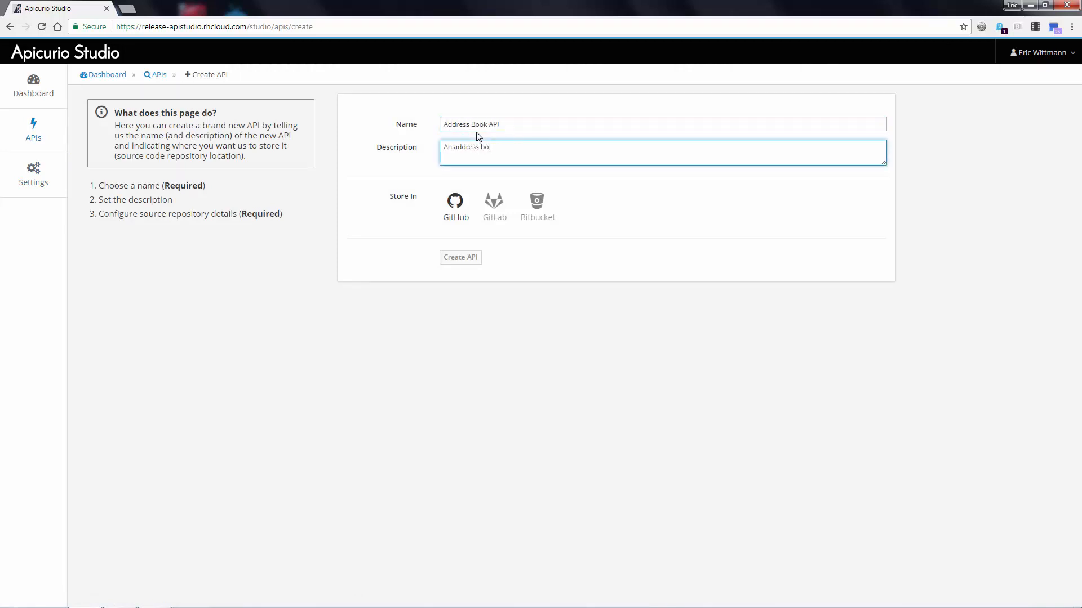
- Store the API in GitHub under the personal organization, repository api-samples, resource /book/book.json, and create it
{"action": "left_click", "coordinate": [459, 203]}
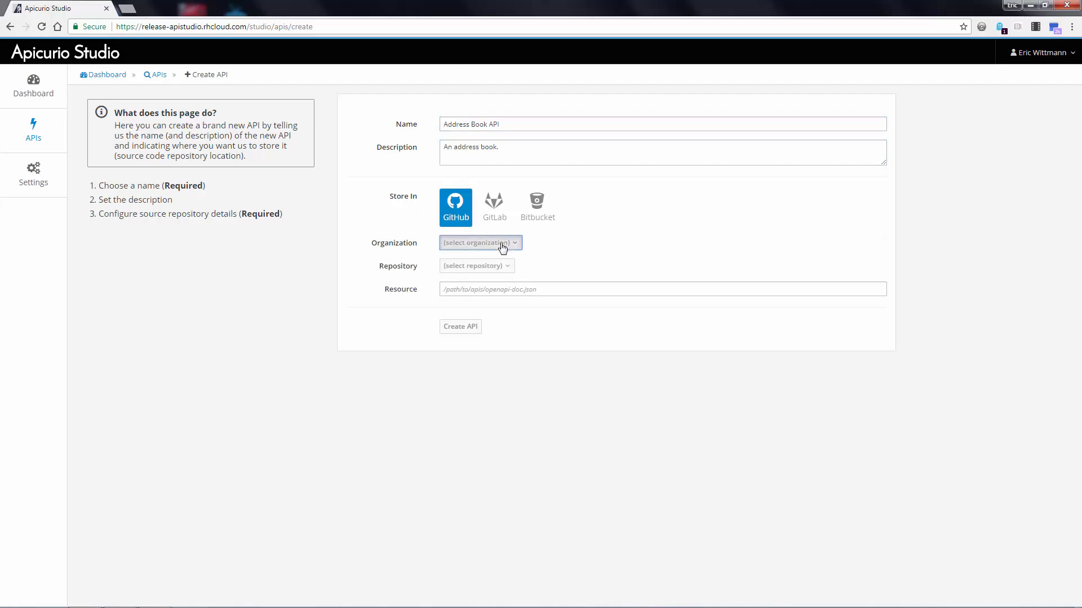
{"action": "left_click", "coordinate": [502, 244]}
{"action": "left_click", "coordinate": [499, 256]}
{"action": "left_click", "coordinate": [509, 268]}
{"action": "left_click", "coordinate": [474, 342]}
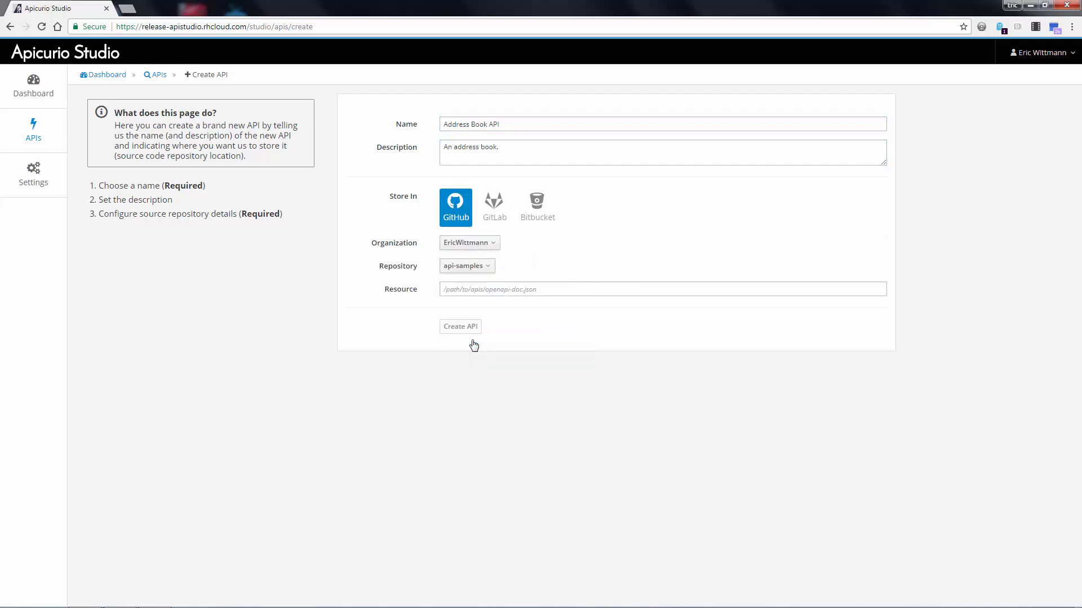
{"action": "left_click", "coordinate": [471, 289]}
{"action": "type", "text": "/book/book.json"}
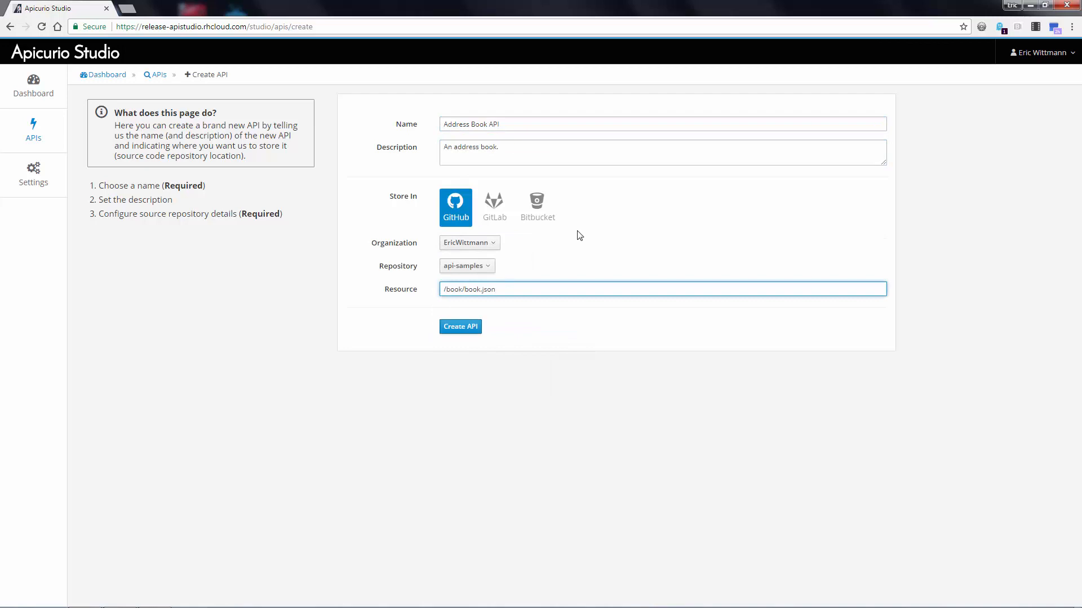
{"action": "key", "text": "Return"}
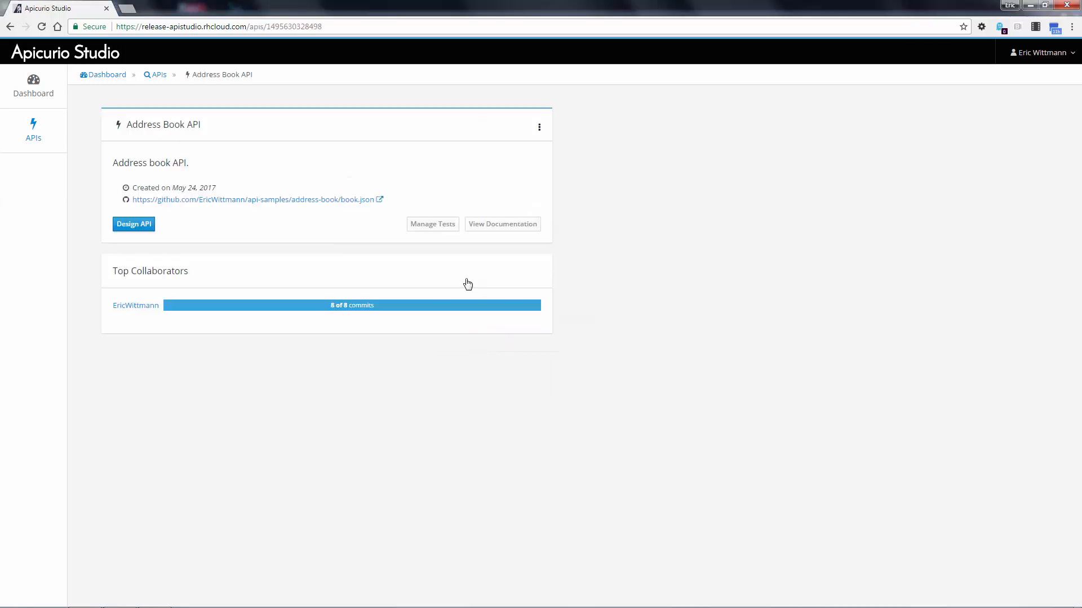
- Open the Address Book API in the design editor and set its version to 1.0
{"action": "left_click", "coordinate": [140, 226]}
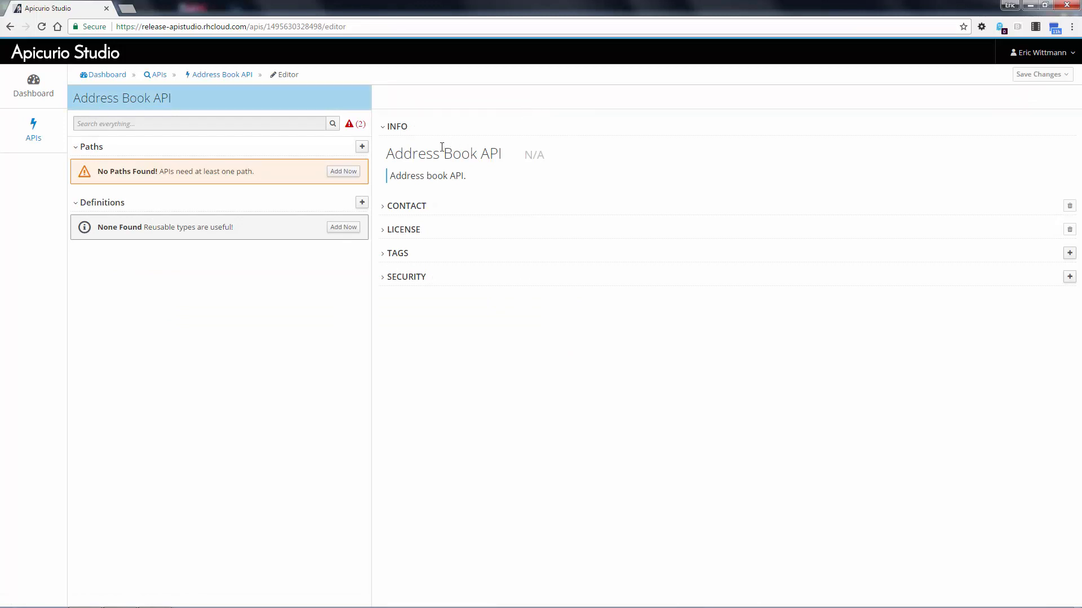
{"action": "left_click", "coordinate": [534, 156]}
{"action": "type", "text": "1."}
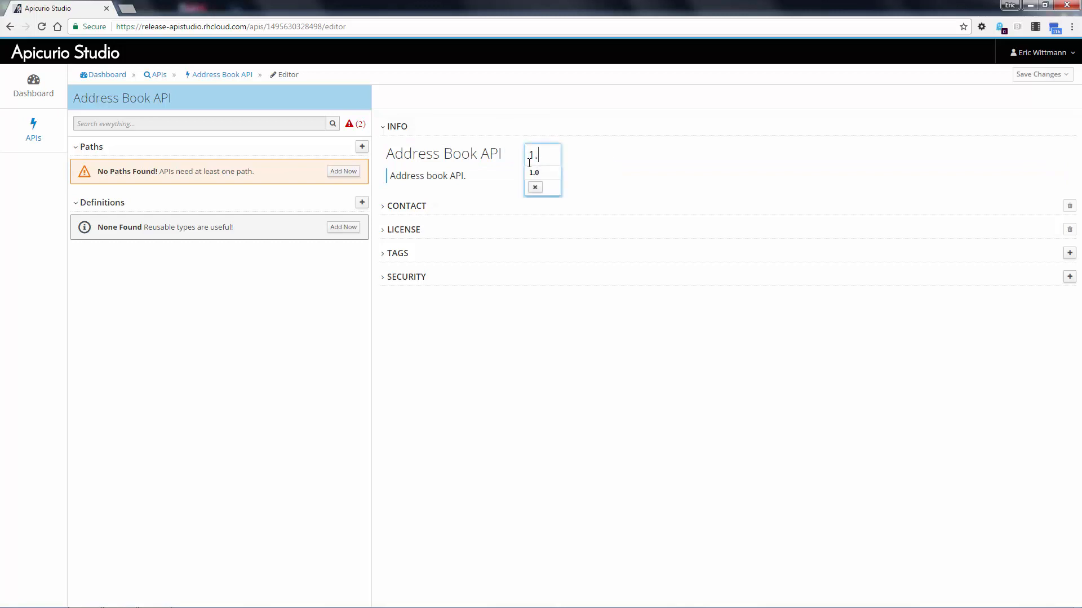
{"action": "left_click", "coordinate": [533, 172]}
{"action": "left_click", "coordinate": [536, 175]}
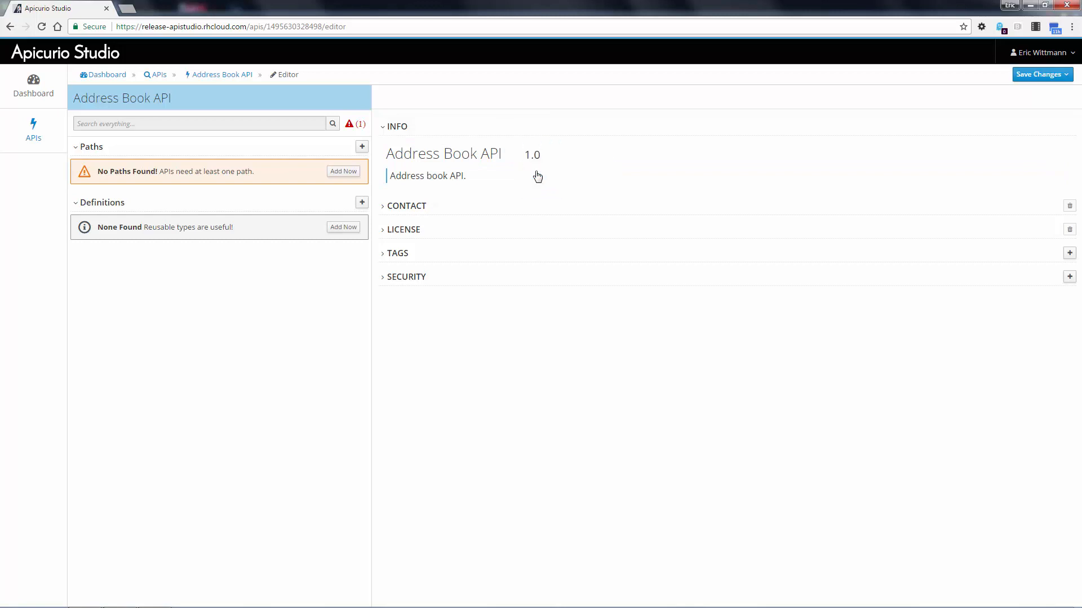
- Set the API's license to Apache 2.0
{"action": "left_click", "coordinate": [406, 230]}
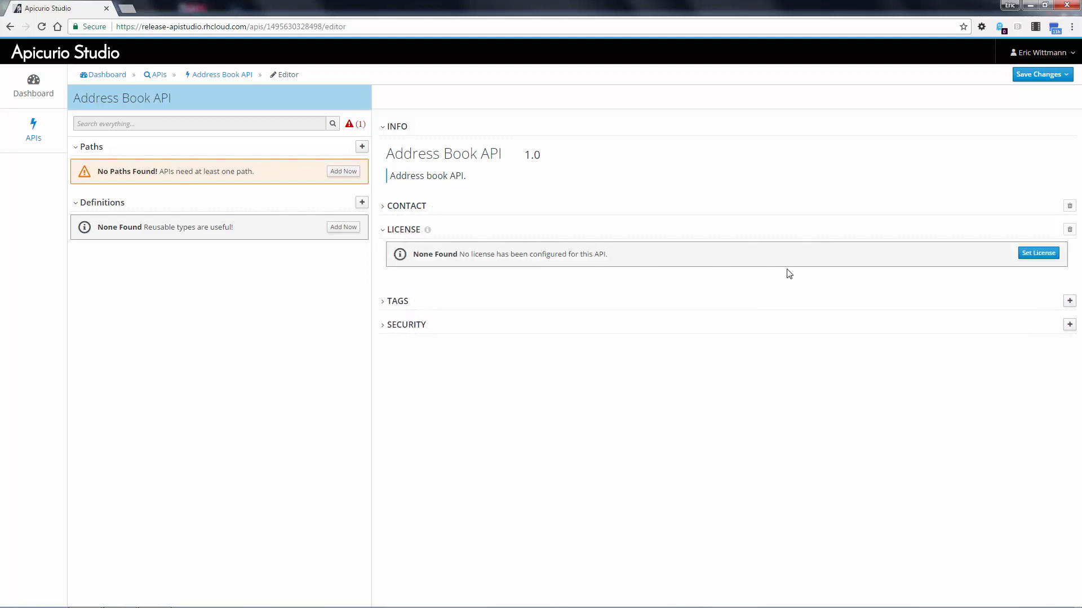
{"action": "left_click", "coordinate": [1035, 254]}
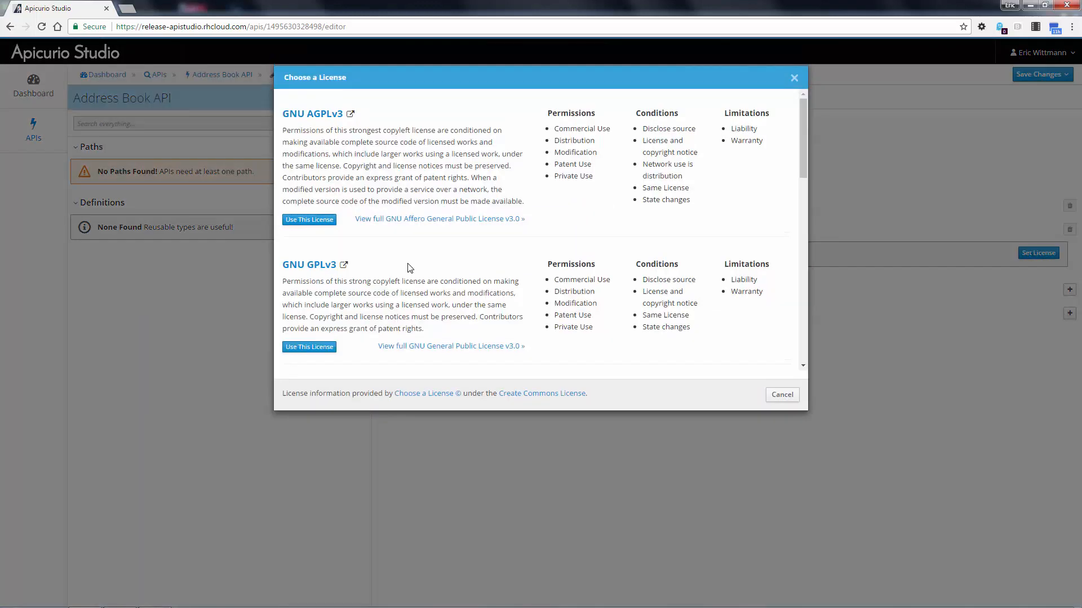
{"action": "scroll", "coordinate": [409, 269], "scroll_direction": "down", "scroll_amount": 10}
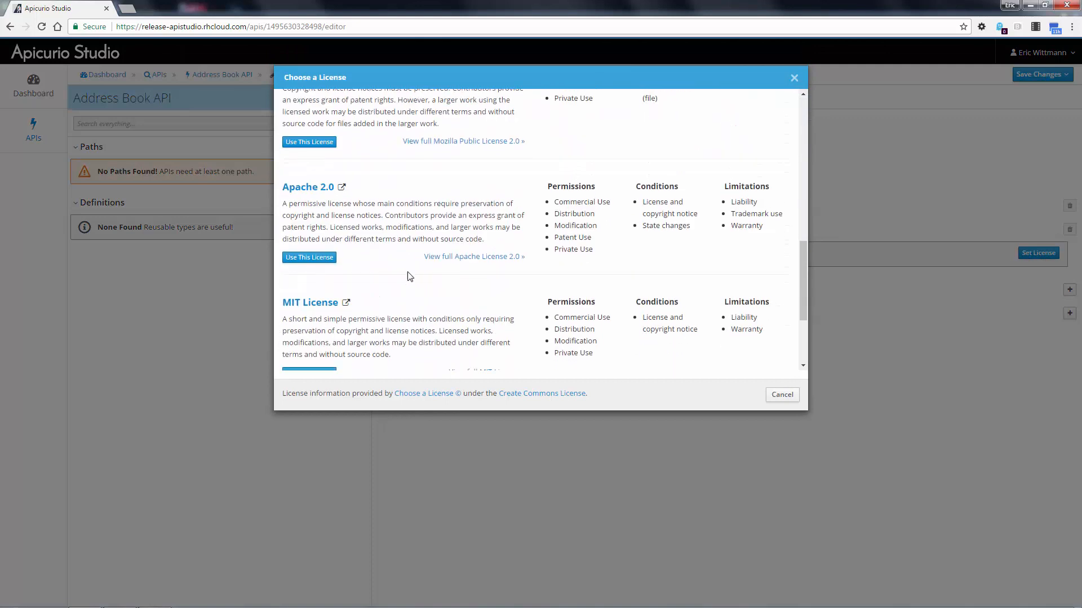
{"action": "left_click", "coordinate": [311, 259]}
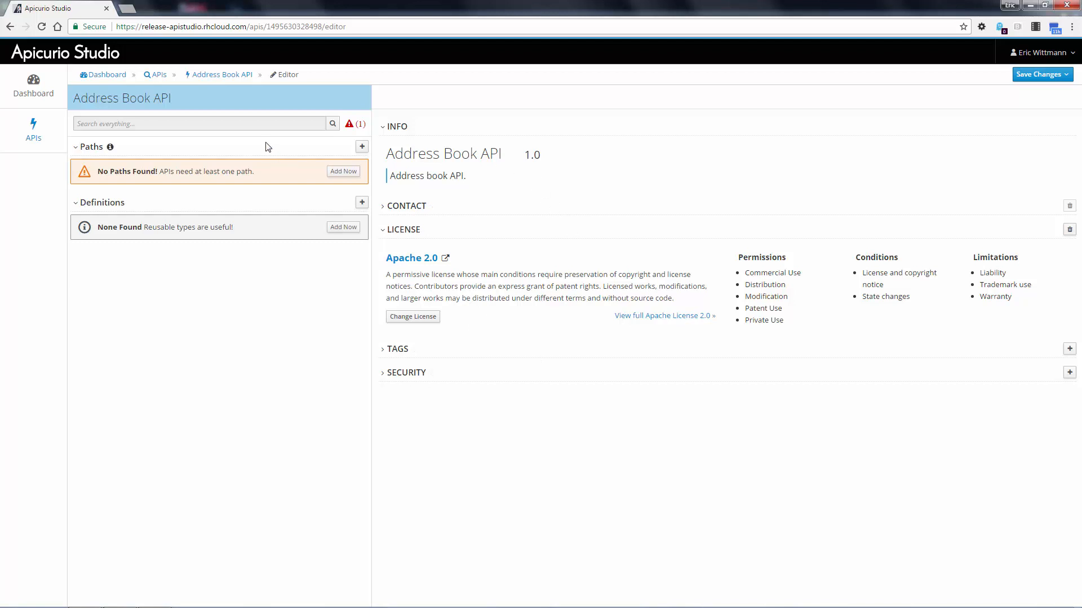
- Add the resource path /addresses to the API
{"action": "left_click", "coordinate": [337, 171]}
{"action": "type", "text": "addresses"}
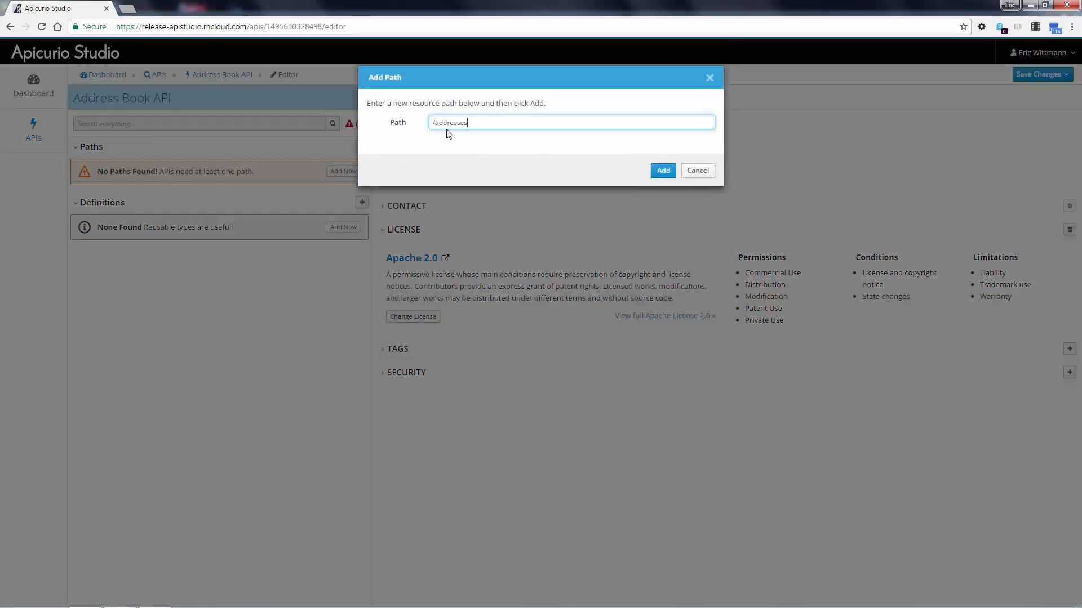
{"action": "left_click", "coordinate": [663, 172]}
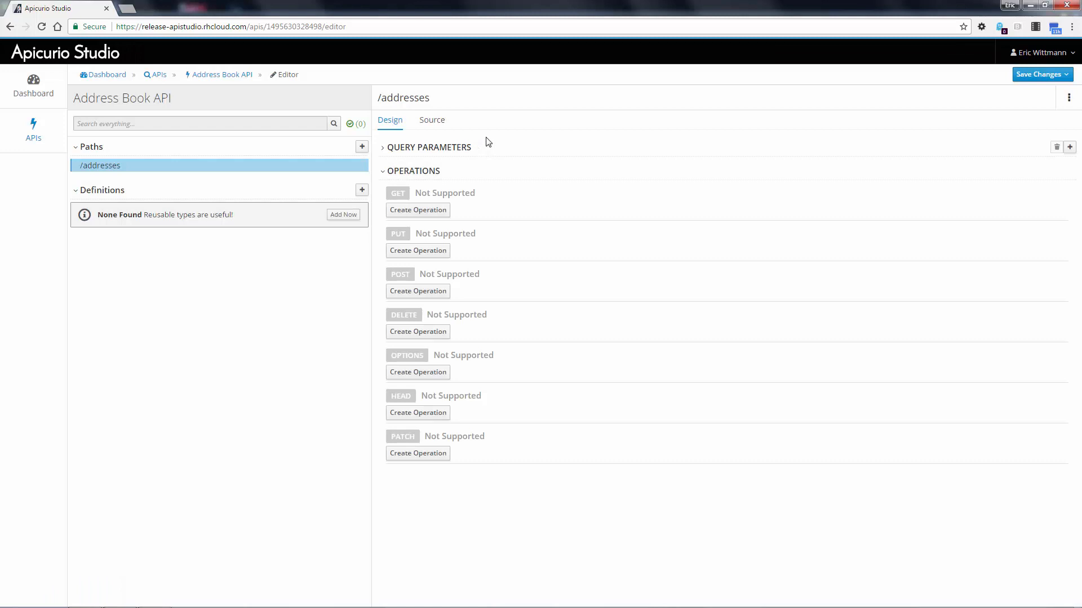
- Add a second resource path, /addresses/{addressId}
{"action": "left_click", "coordinate": [362, 147]}
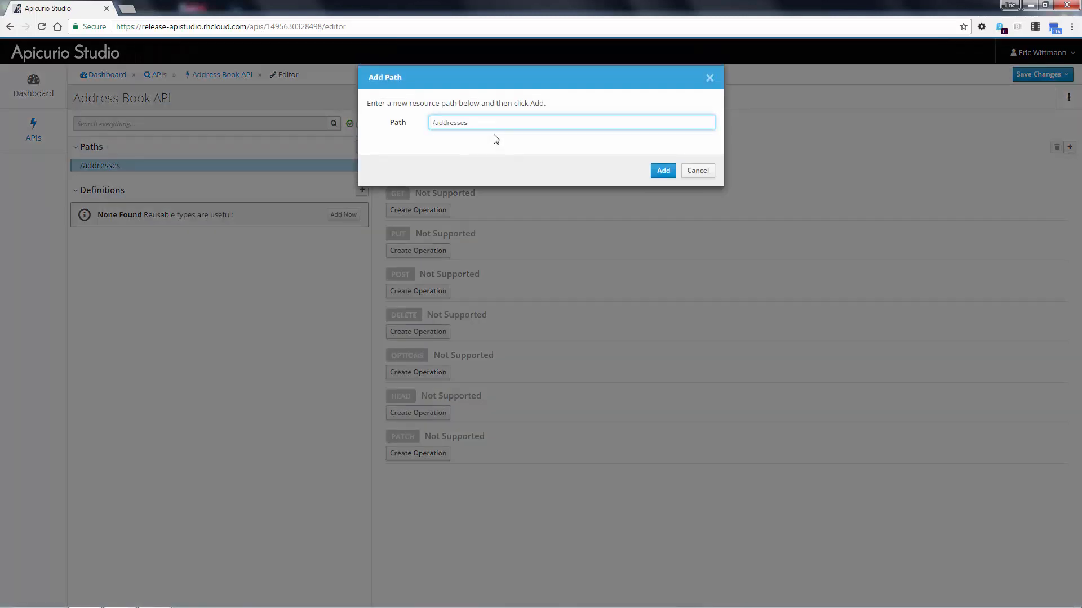
{"action": "type", "text": "/{addressId}"}
{"action": "left_click", "coordinate": [655, 169]}
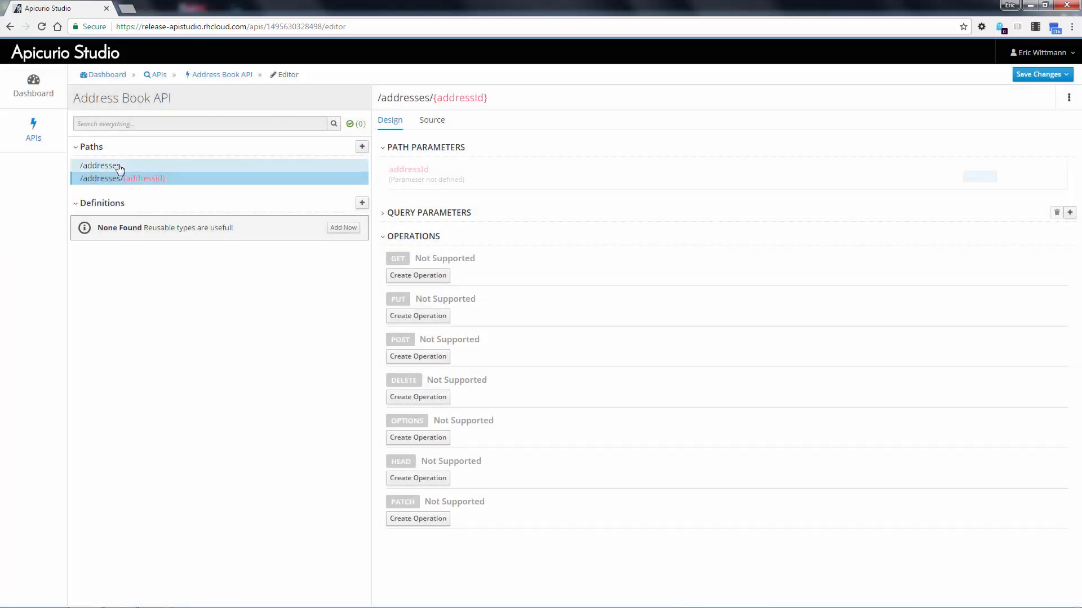
- Create GET and POST operations on the /addresses path
{"action": "left_click", "coordinate": [119, 169]}
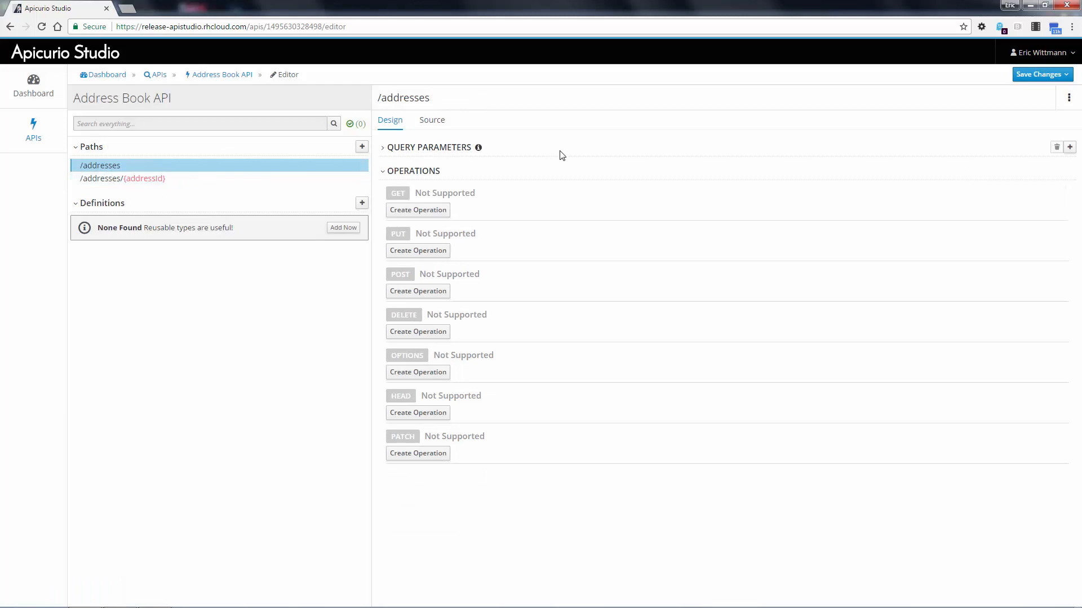
{"action": "left_click", "coordinate": [417, 210]}
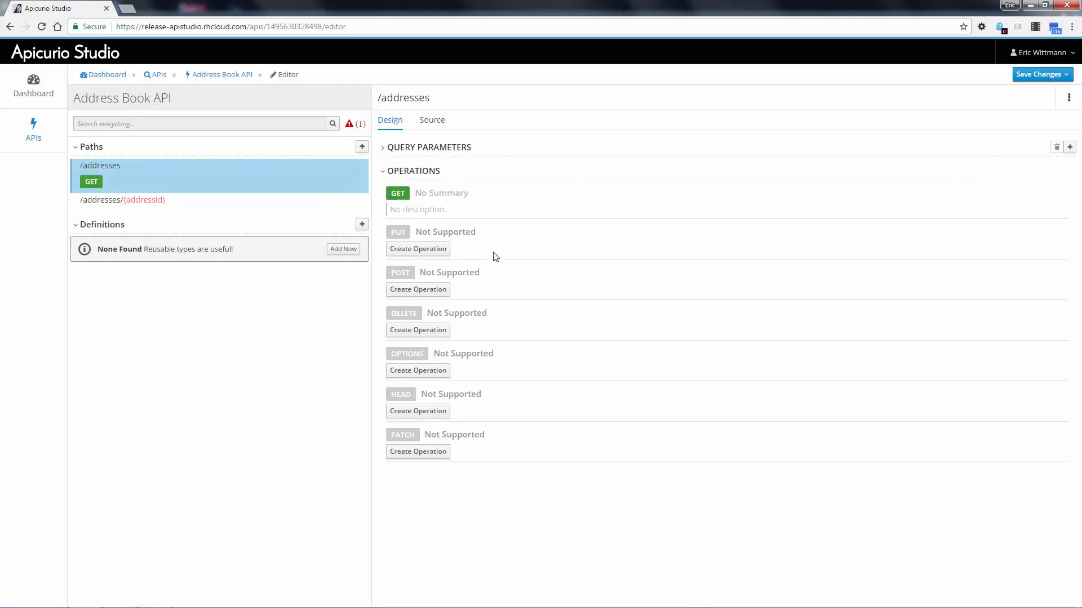
{"action": "left_click", "coordinate": [422, 288]}
- Set the /addresses operation summaries to "List Addresses" for GET and "Create Address" for POST
{"action": "left_click", "coordinate": [476, 194]}
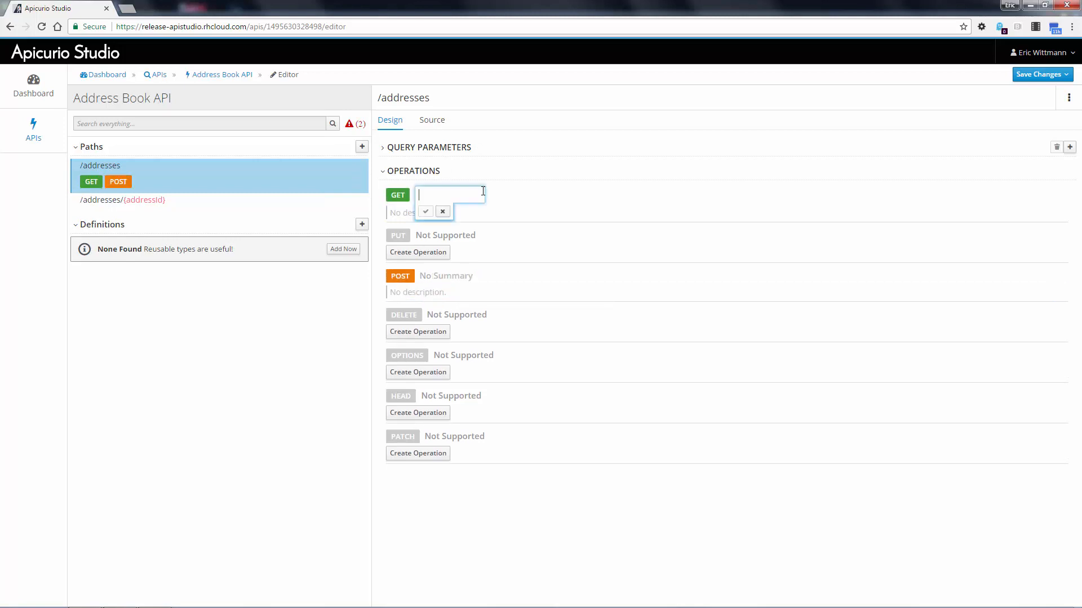
{"action": "type", "text": "List Addresses"}
{"action": "left_click", "coordinate": [449, 213]}
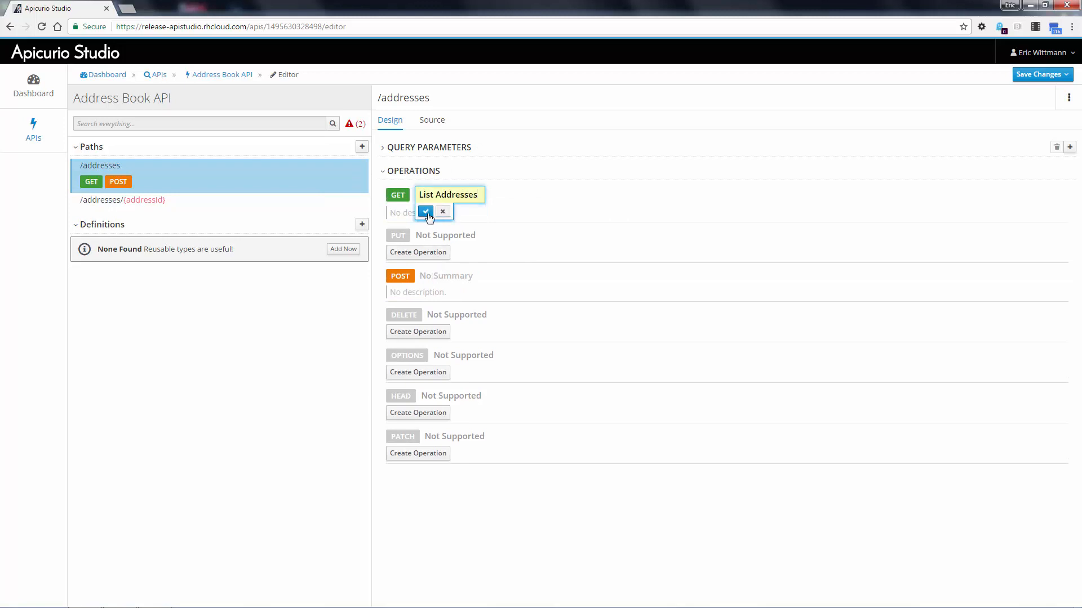
{"action": "left_click", "coordinate": [427, 215]}
{"action": "left_click", "coordinate": [445, 273]}
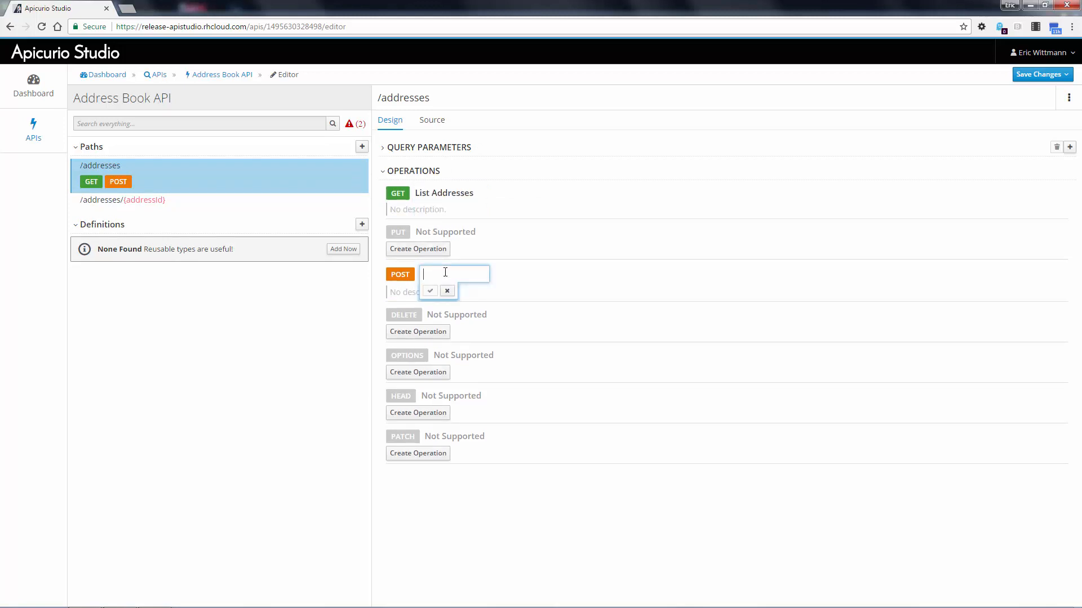
{"action": "type", "text": "Create Address"}
{"action": "key", "text": "Return"}
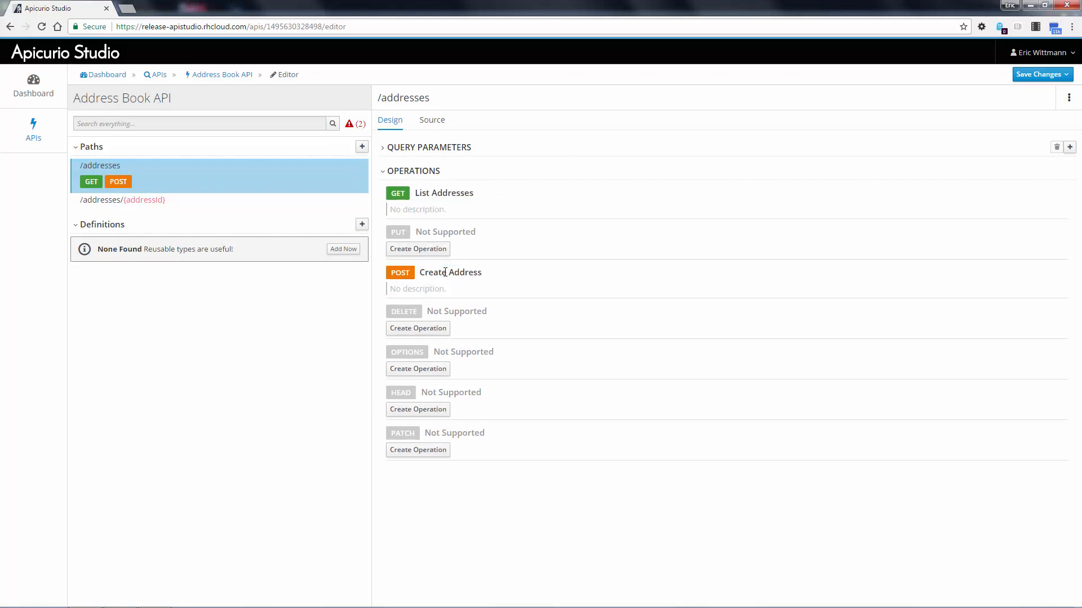
- Create GET, PUT and DELETE operations on the /addresses/{addressId} path
{"action": "left_click", "coordinate": [110, 206]}
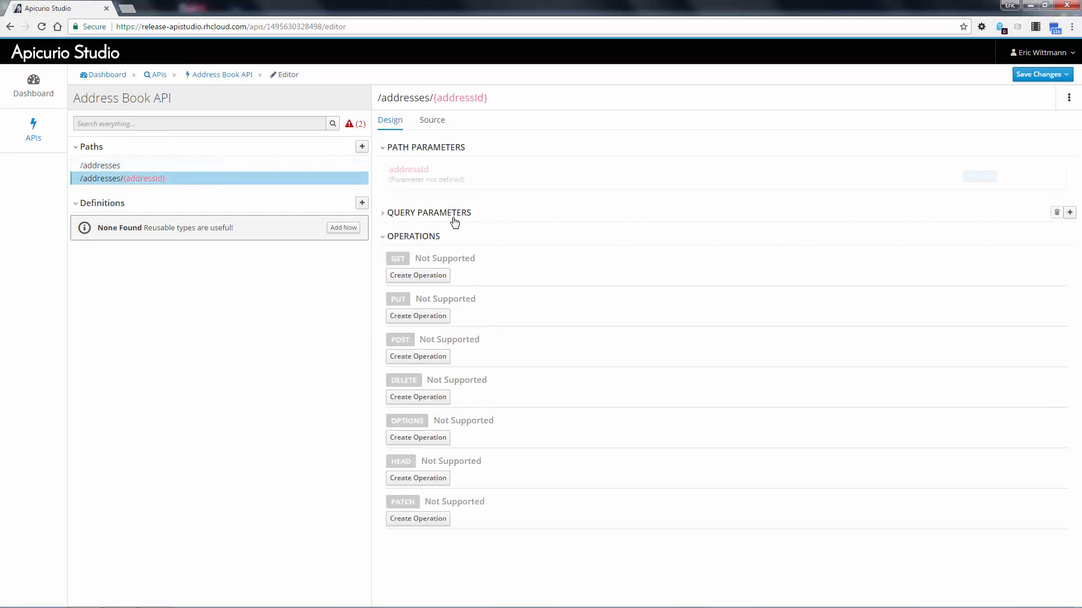
{"action": "left_click", "coordinate": [427, 275]}
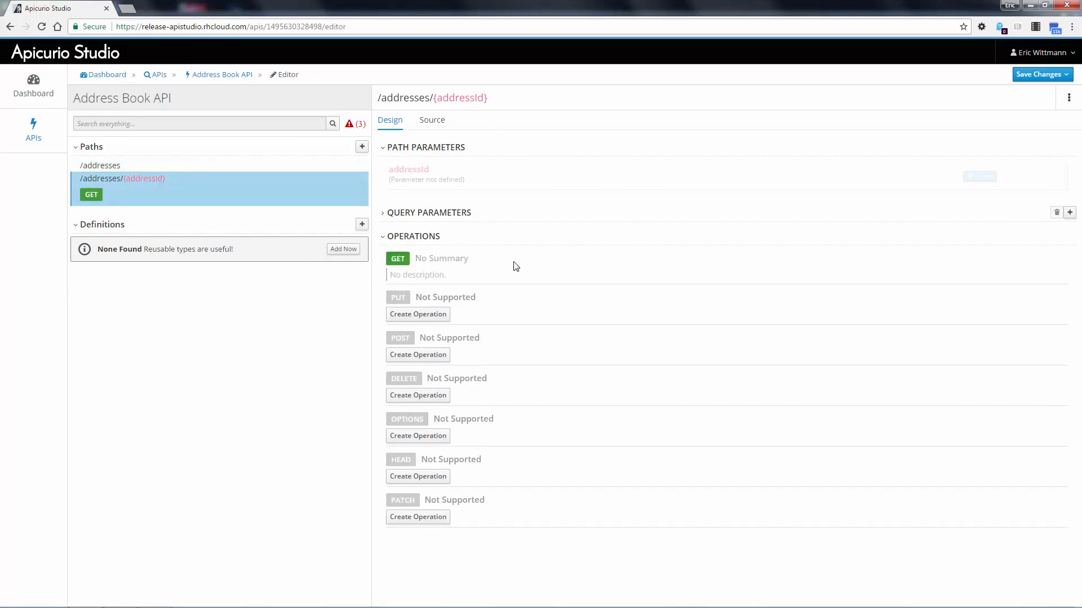
{"action": "left_click", "coordinate": [418, 315]}
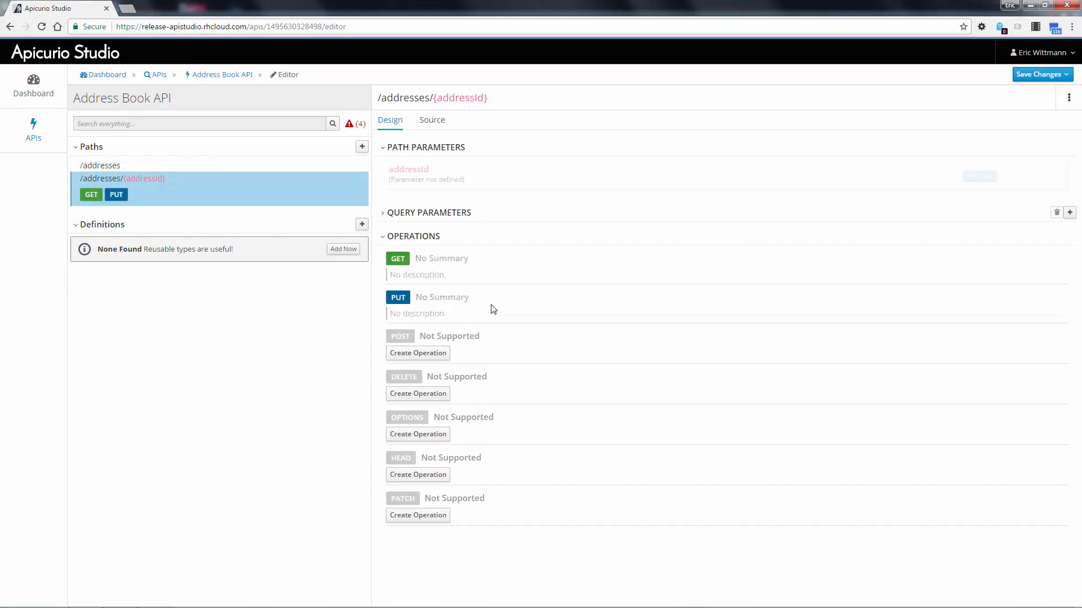
{"action": "left_click", "coordinate": [443, 395]}
- Summarize the /addresses/{addressId} operations as "Get an Address" for GET, "Update an Address" for PUT and "Delete an Address" for DELETE
{"action": "left_click", "coordinate": [439, 259]}
{"action": "type", "text": "Get an Address"}
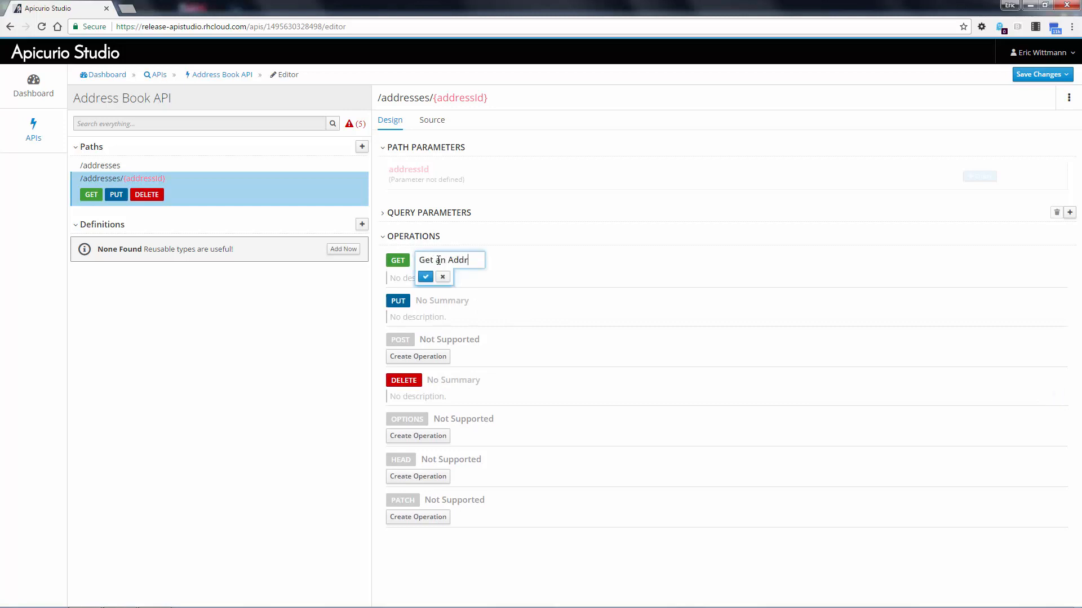
{"action": "key", "text": "Return"}
{"action": "left_click", "coordinate": [431, 297]}
{"action": "type", "text": "Update an Address"}
{"action": "key", "text": "Return"}
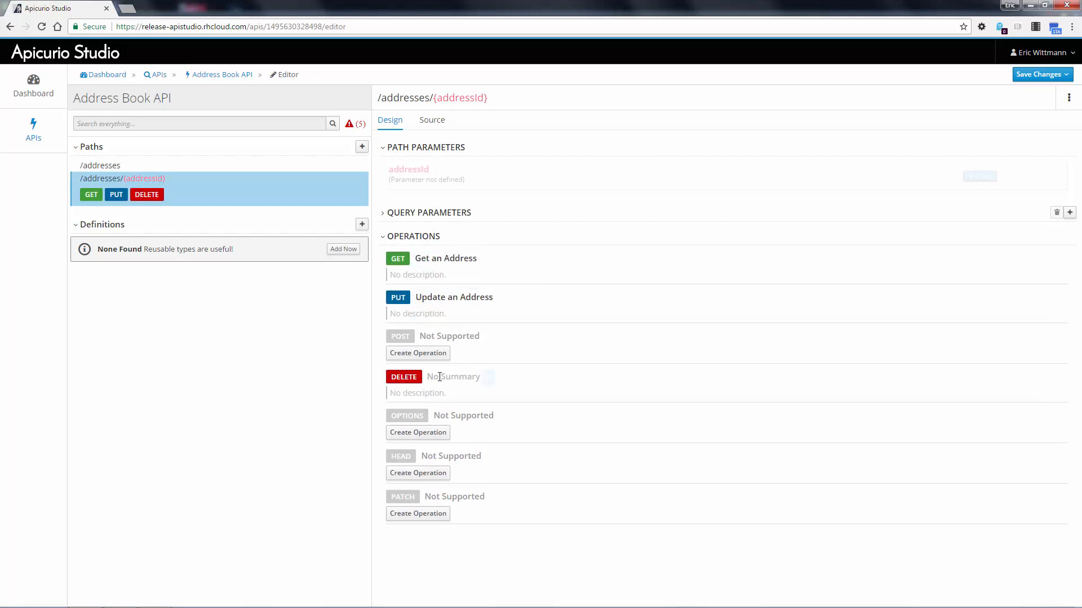
{"action": "left_click", "coordinate": [440, 380]}
{"action": "type", "text": "Delete an Address"}
{"action": "key", "text": "Return"}
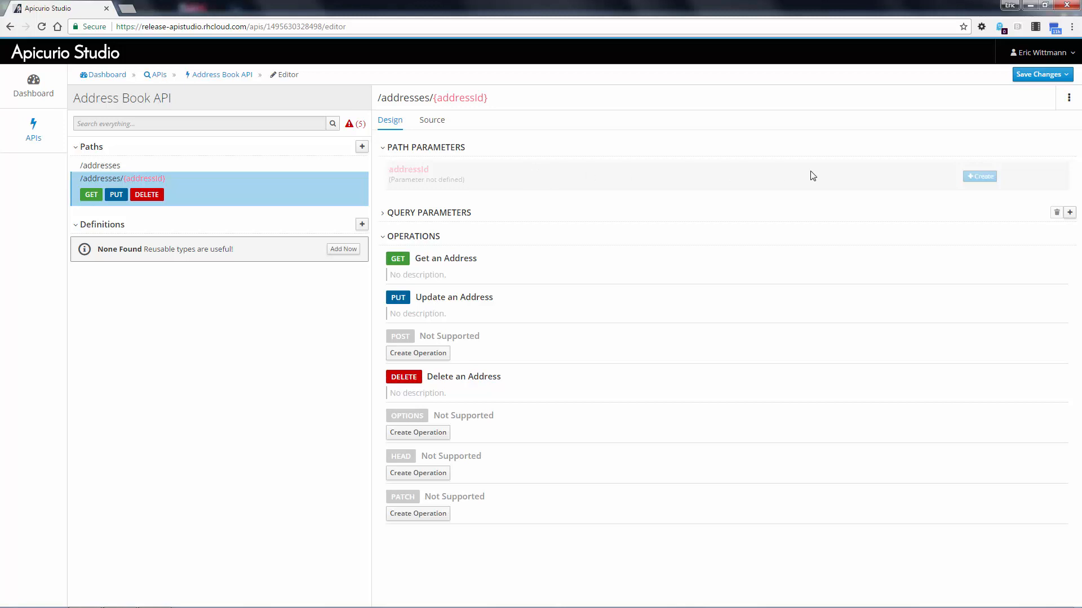
- Define the addressId path parameter with the description "The address id." and the type String
{"action": "left_click", "coordinate": [978, 177]}
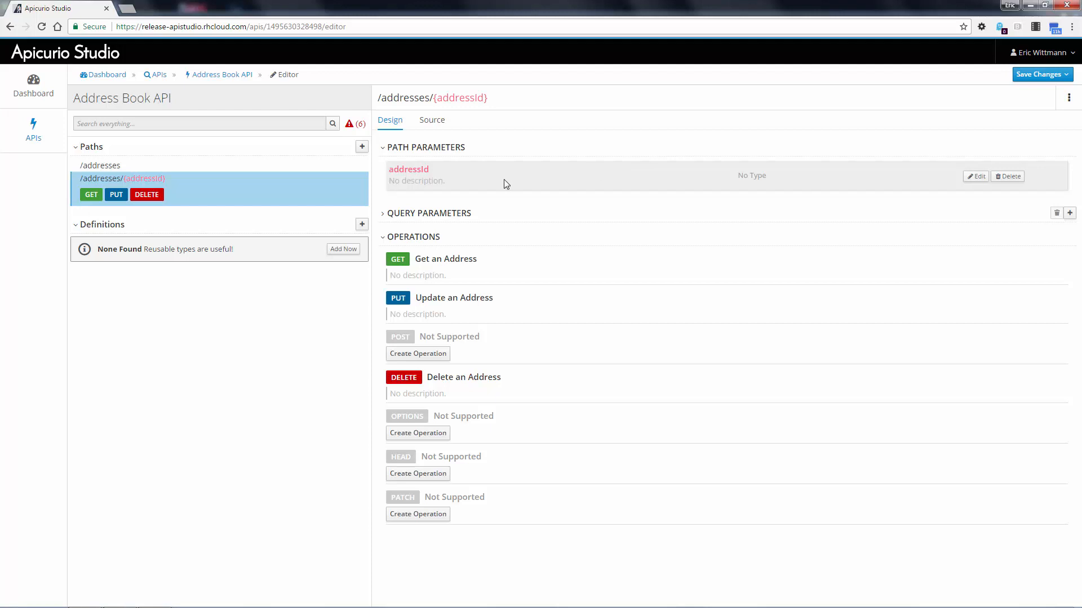
{"action": "left_click", "coordinate": [419, 181]}
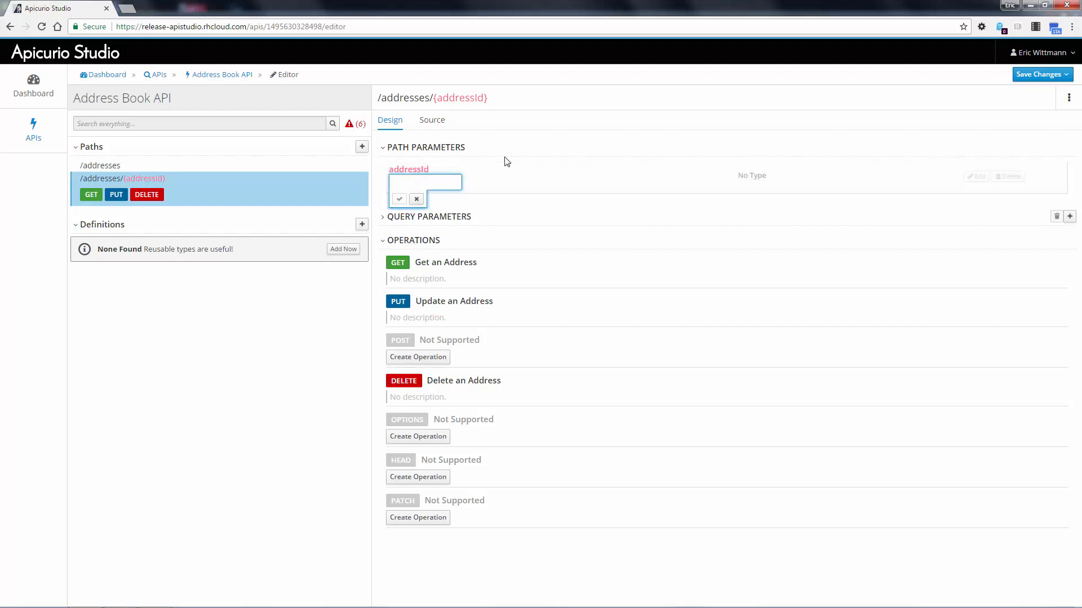
{"action": "type", "text": "The address id."}
{"action": "key", "text": "Return"}
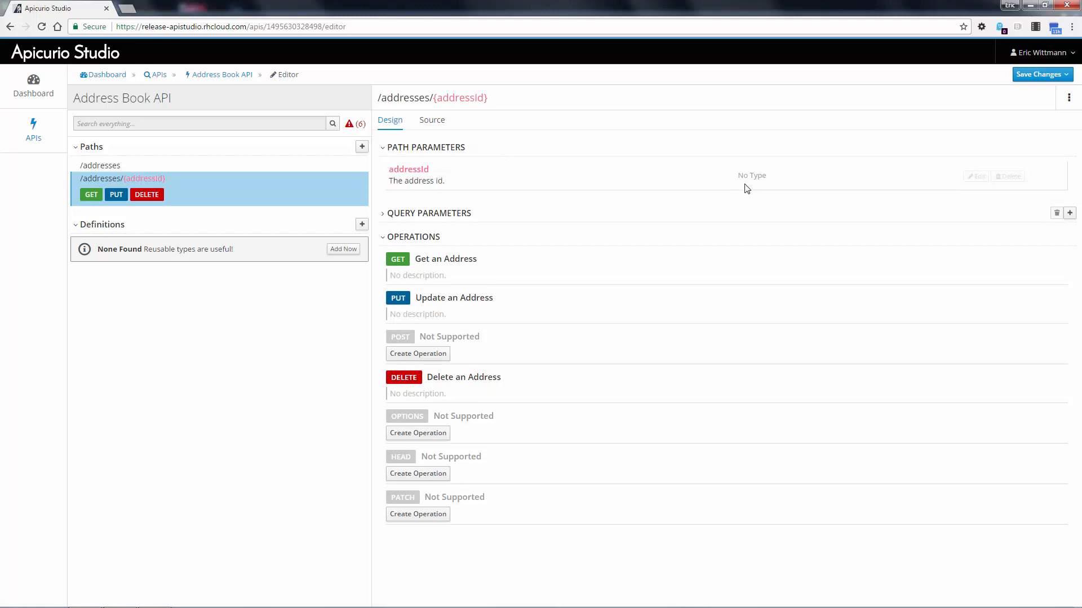
{"action": "left_click", "coordinate": [965, 175]}
{"action": "left_click", "coordinate": [558, 209]}
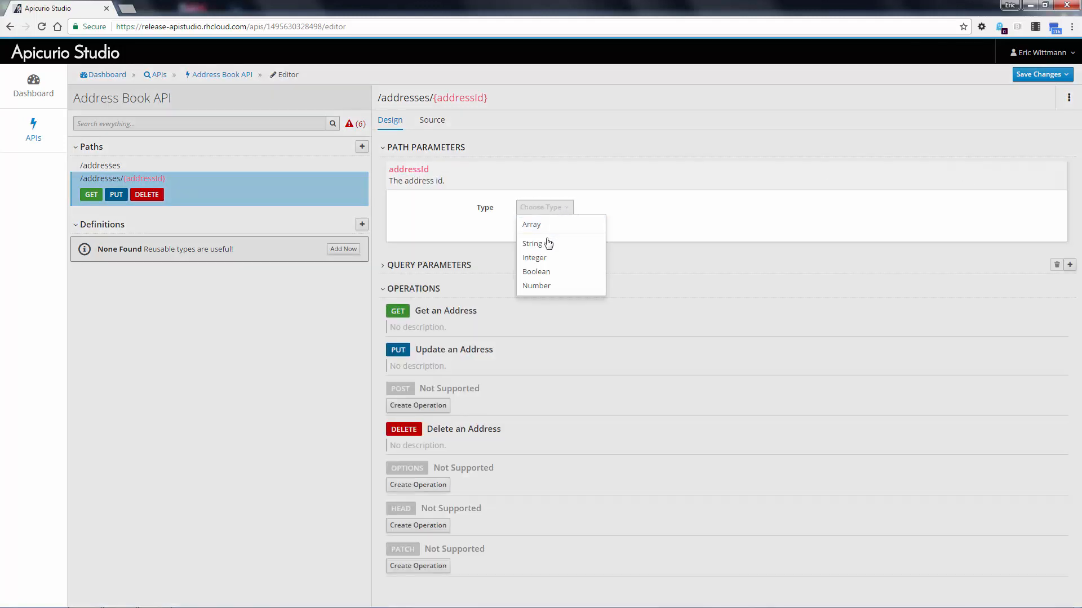
{"action": "left_click", "coordinate": [547, 242]}
{"action": "left_click", "coordinate": [523, 244]}
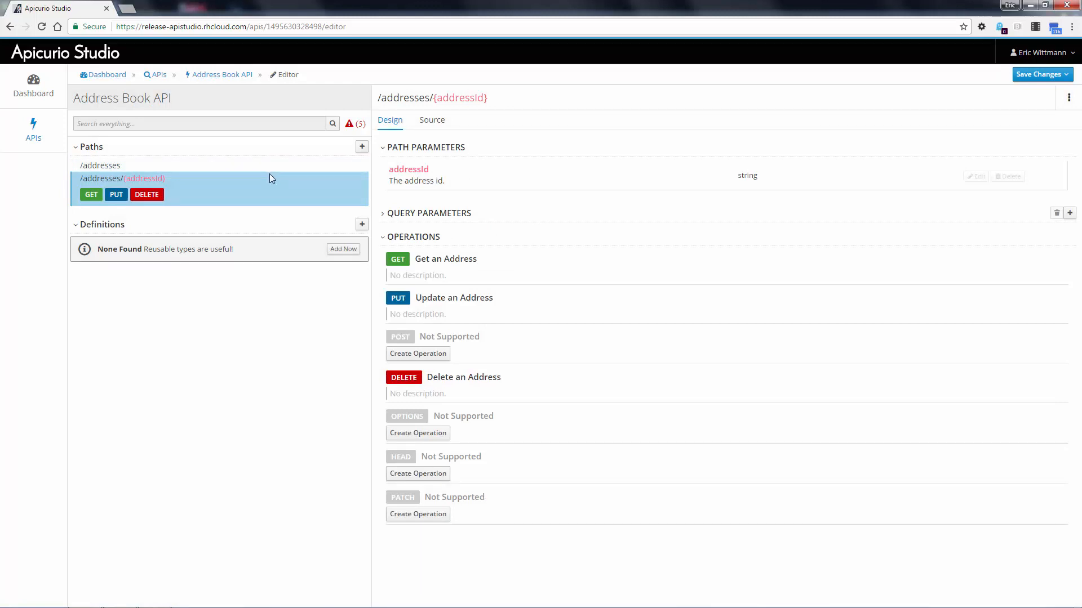
- Start a new definition named Address and open its optional JSON example section
{"action": "left_click", "coordinate": [343, 249]}
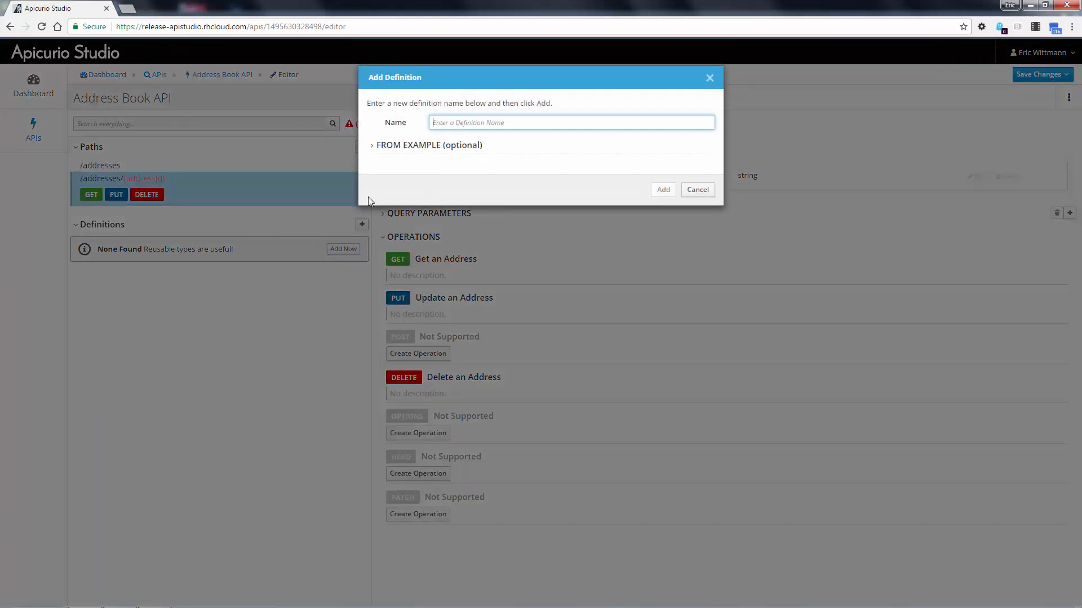
{"action": "type", "text": "Address"}
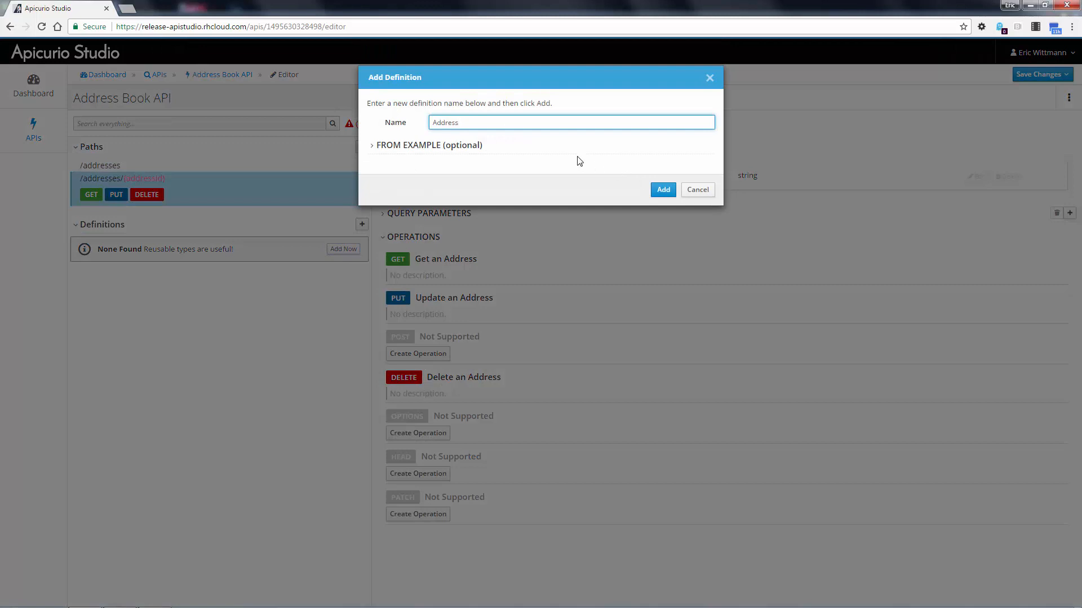
{"action": "left_click", "coordinate": [391, 146]}
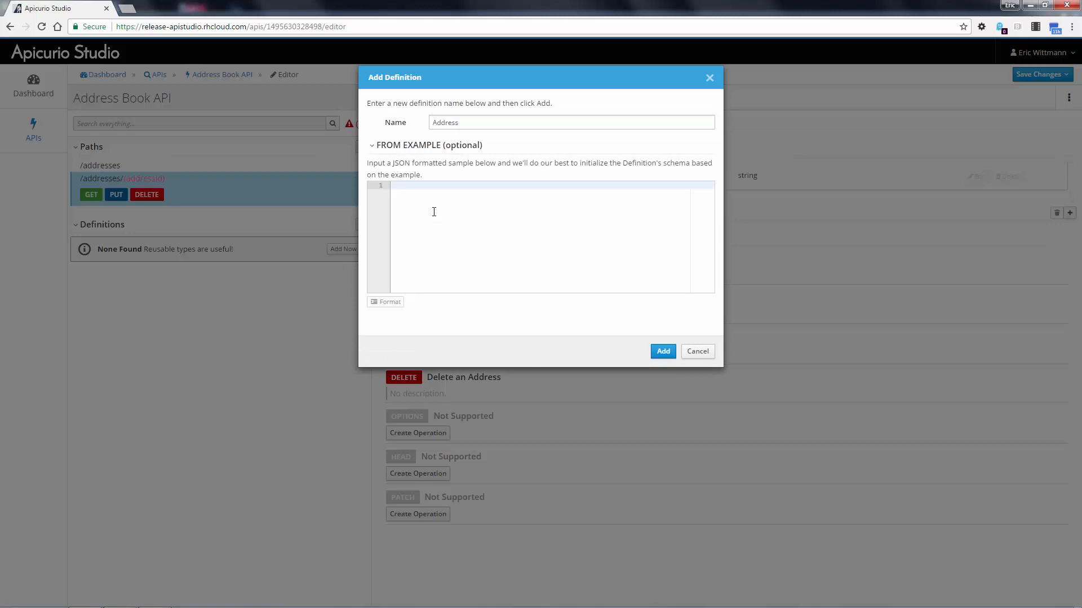
- Enter a JSON example with id "12345", city "New York" and state "NY", and add the Address definition from it
{"action": "type", "text": "{"}
{"action": "key", "text": "Return"}
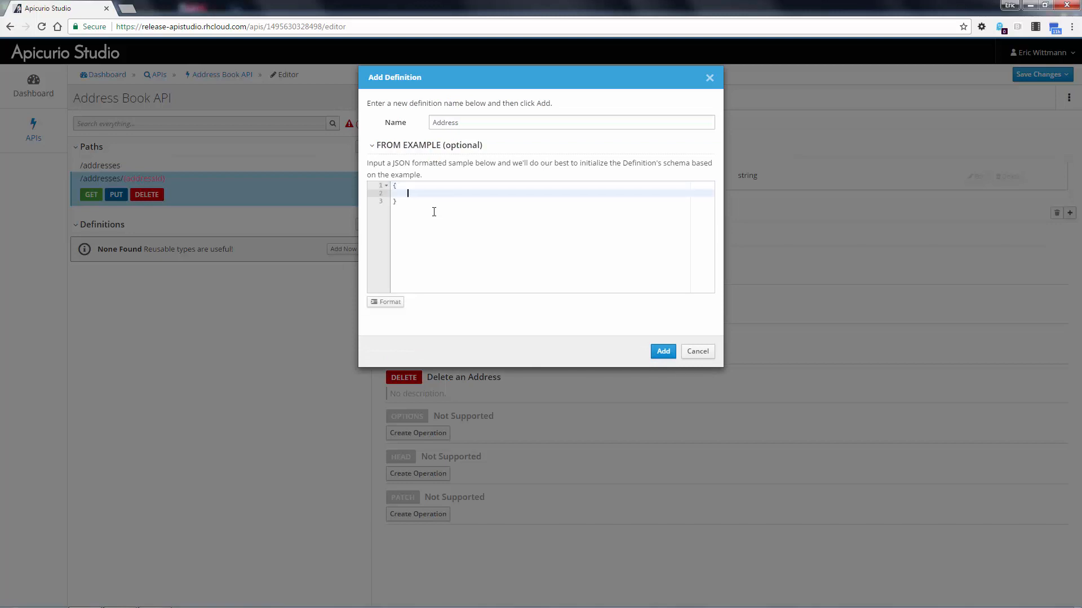
{"action": "type", "text": "\"id\" : "}
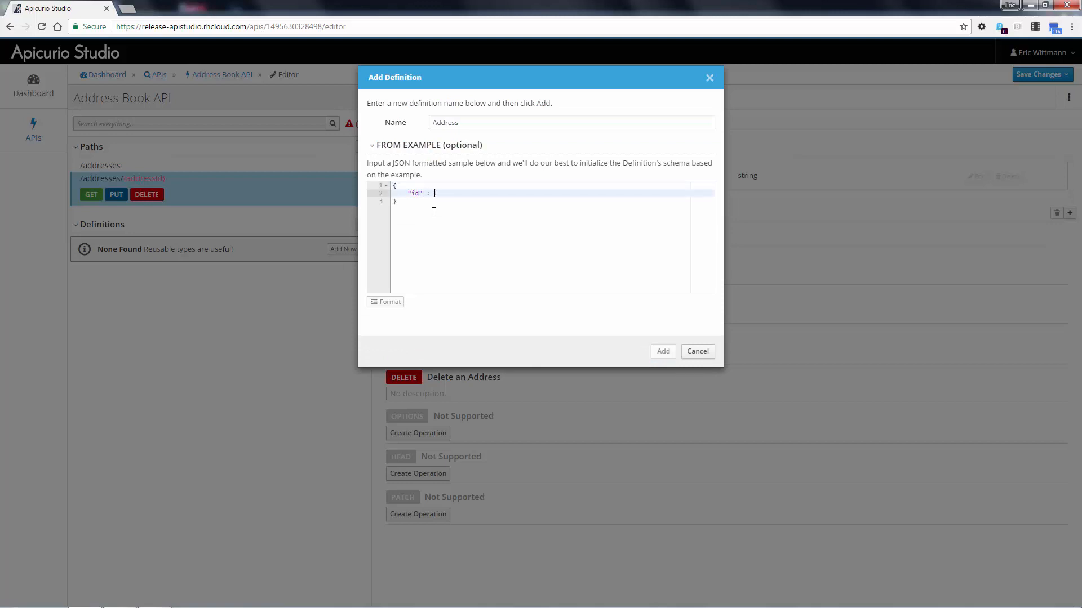
{"action": "type", "text": "\"12345\","}
{"action": "key", "text": "Return"}
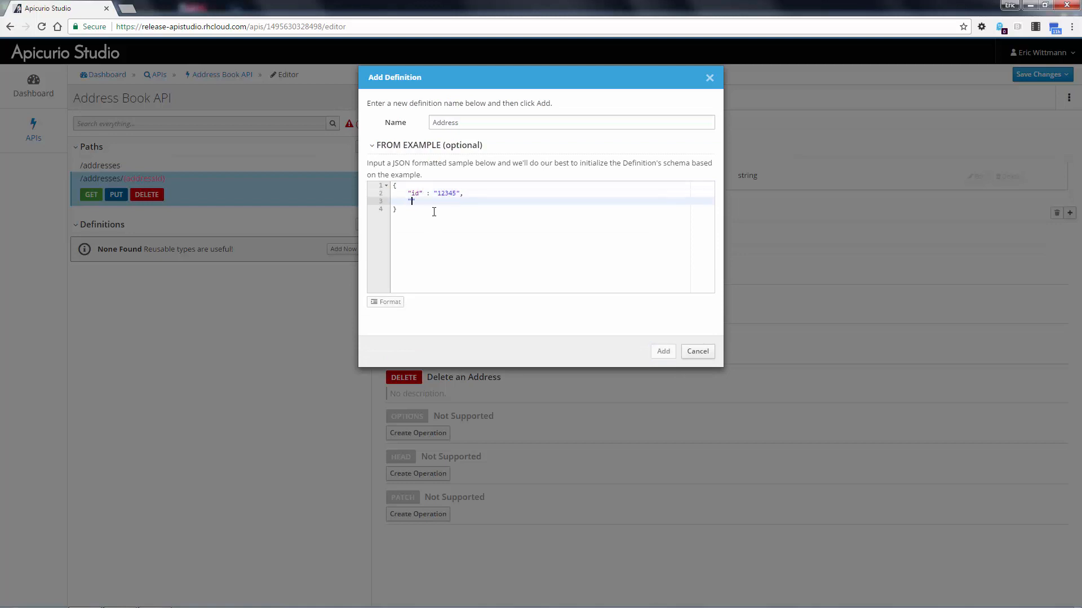
{"action": "type", "text": "\"city\": \"New York\","}
{"action": "key", "text": "Return"}
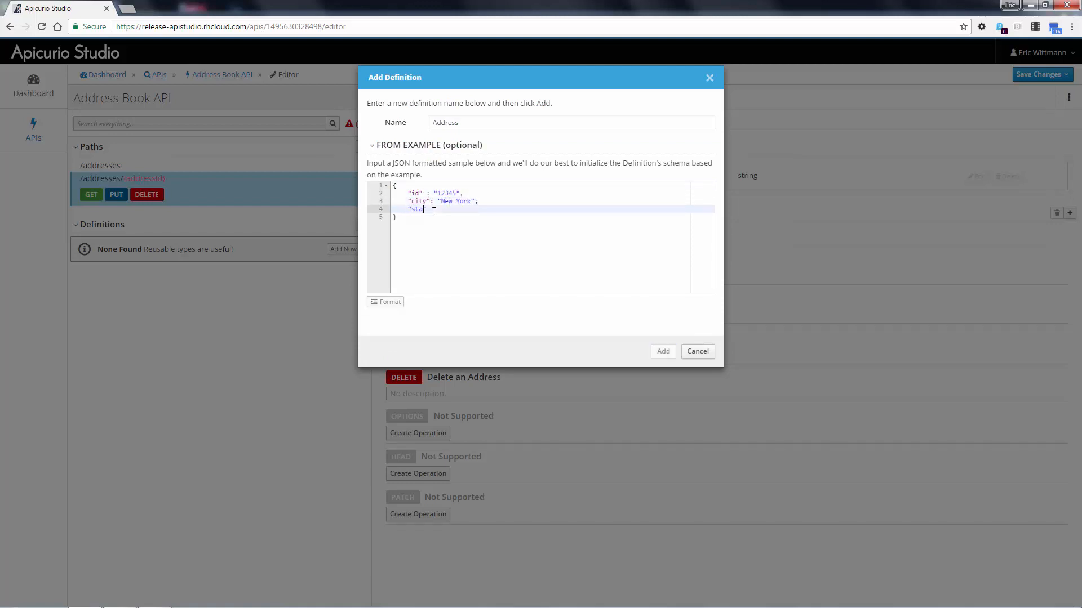
{"action": "type", "text": "\"state\": NY\""}
{"action": "key", "text": "Left"}
{"action": "key", "text": "Left"}
{"action": "key", "text": "Left"}
{"action": "type", "text": "\""}
{"action": "left_click", "coordinate": [660, 352]}
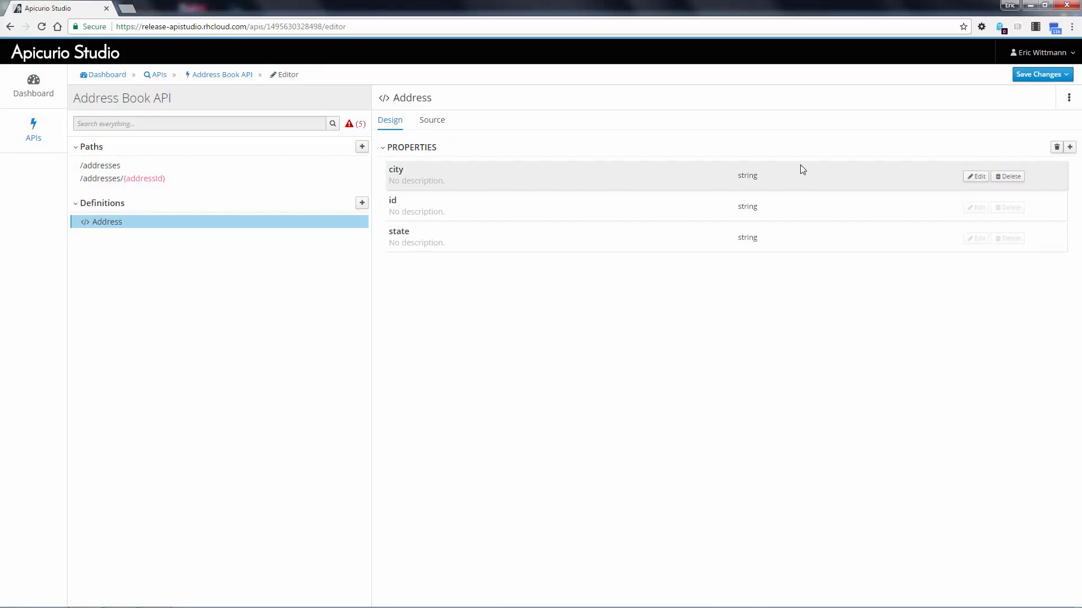
- Add the properties zip and address1 to the Address definition
{"action": "left_click", "coordinate": [1070, 147]}
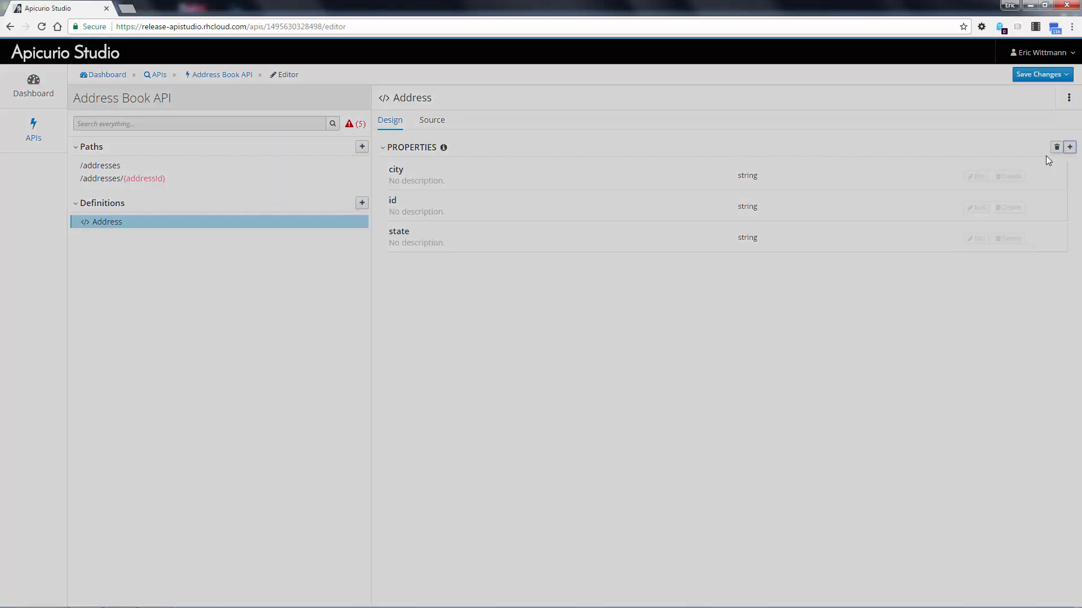
{"action": "type", "text": "zip"}
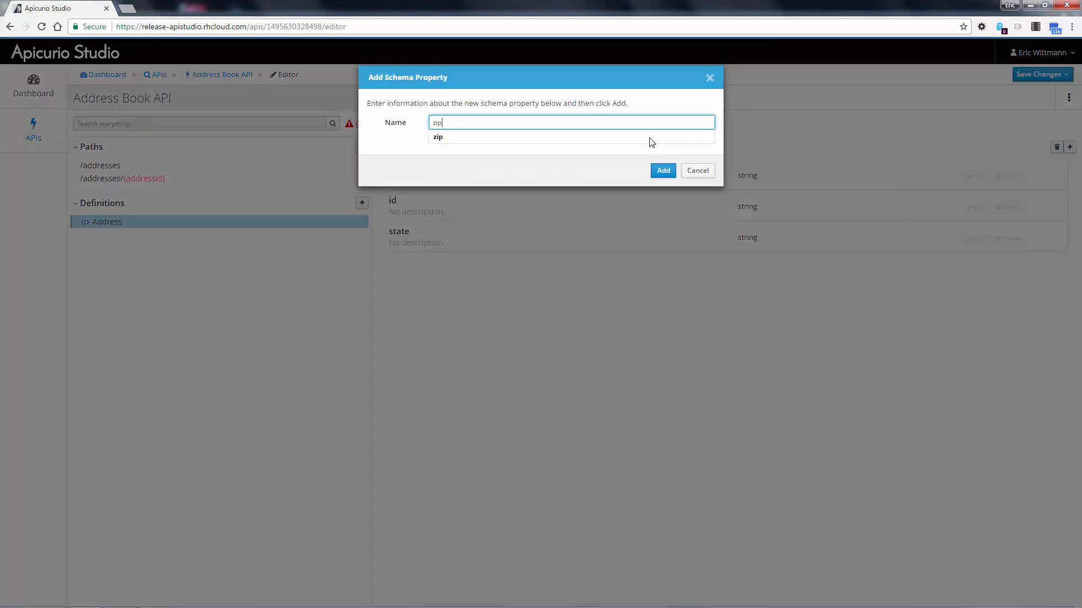
{"action": "left_click", "coordinate": [660, 171]}
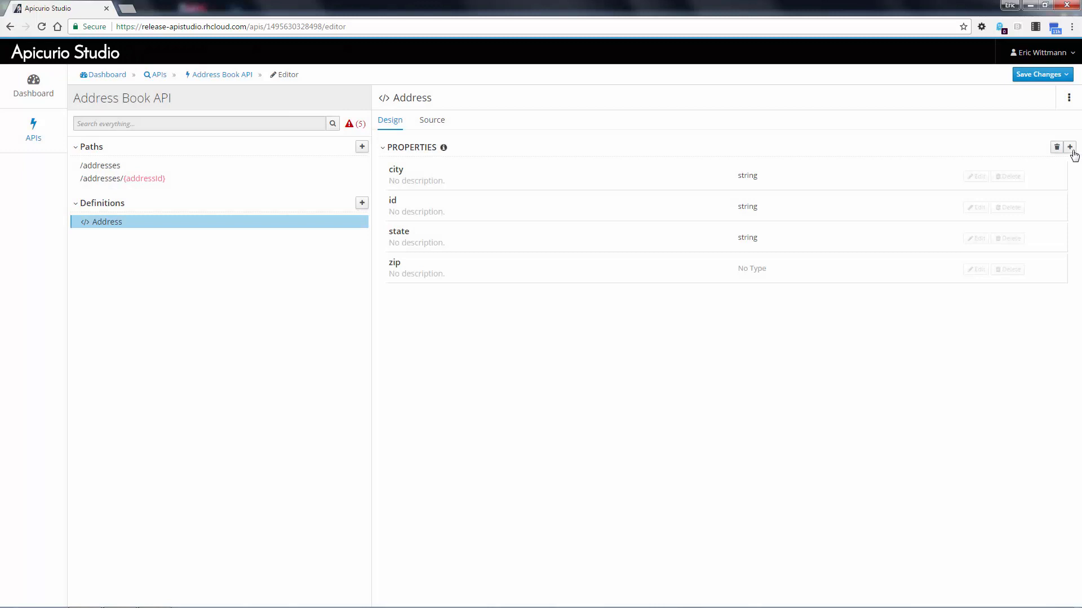
{"action": "left_click", "coordinate": [1070, 148]}
{"action": "type", "text": "address1"}
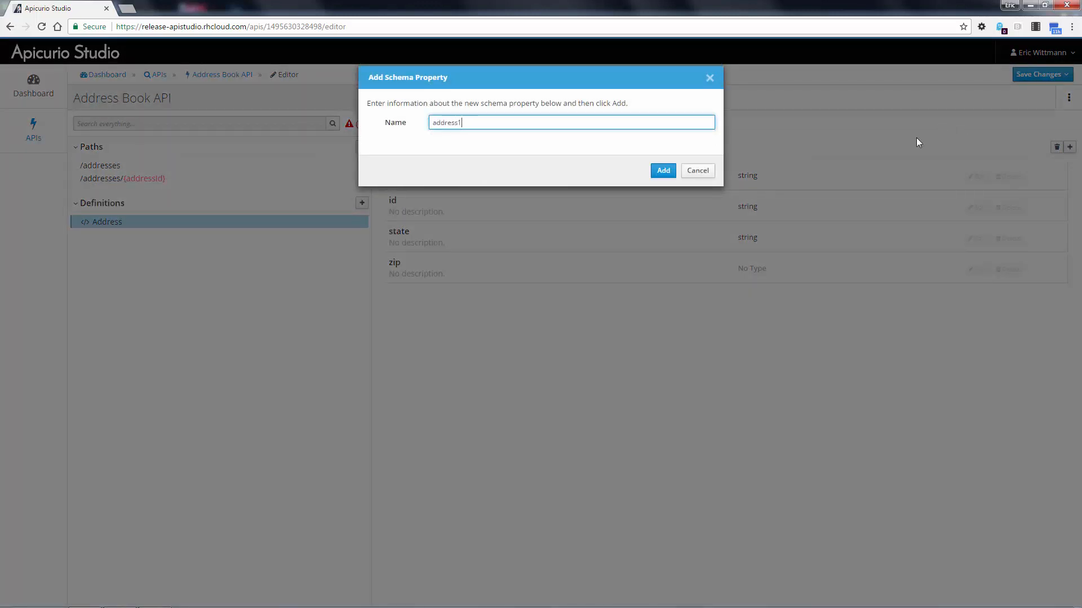
{"action": "left_click", "coordinate": [662, 171]}
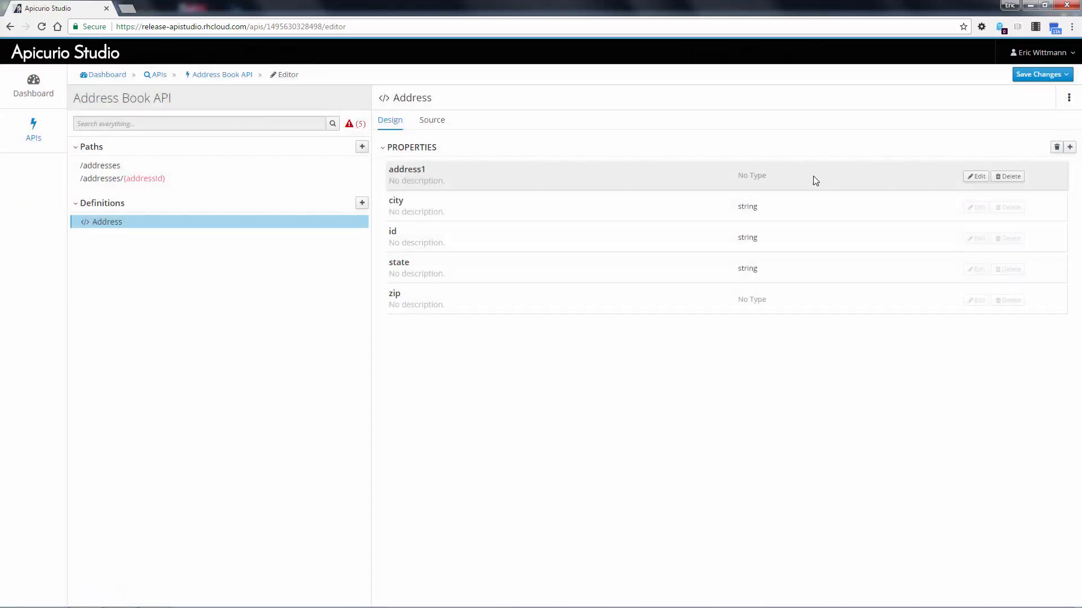
- Set the type of the address1 and zip properties to String
{"action": "left_click", "coordinate": [977, 176]}
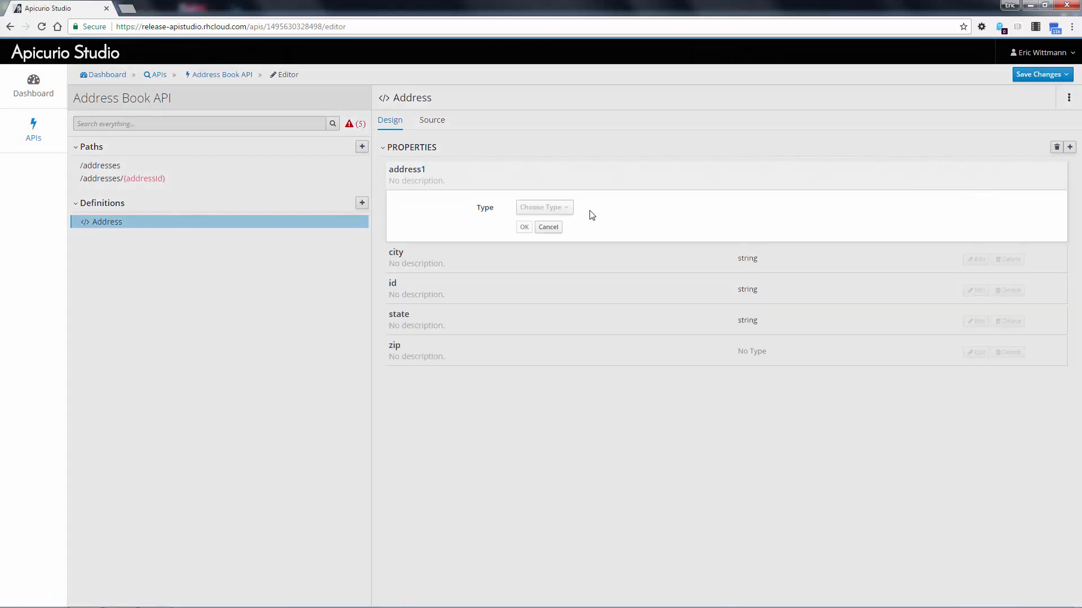
{"action": "left_click", "coordinate": [541, 208]}
{"action": "left_click", "coordinate": [539, 242]}
{"action": "left_click", "coordinate": [523, 246]}
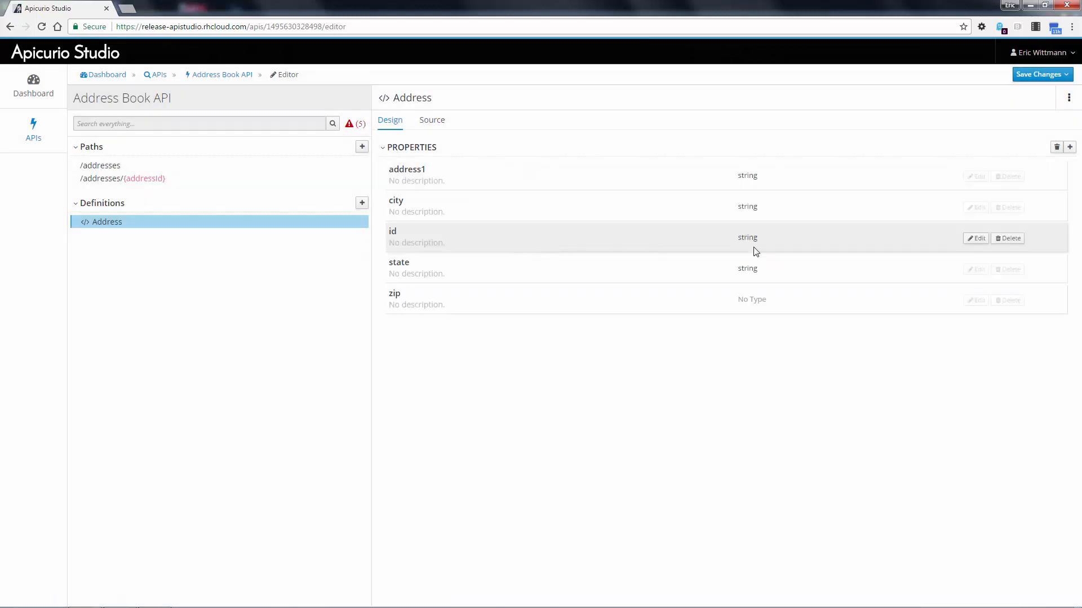
{"action": "left_click", "coordinate": [968, 302]}
{"action": "left_click", "coordinate": [543, 333]}
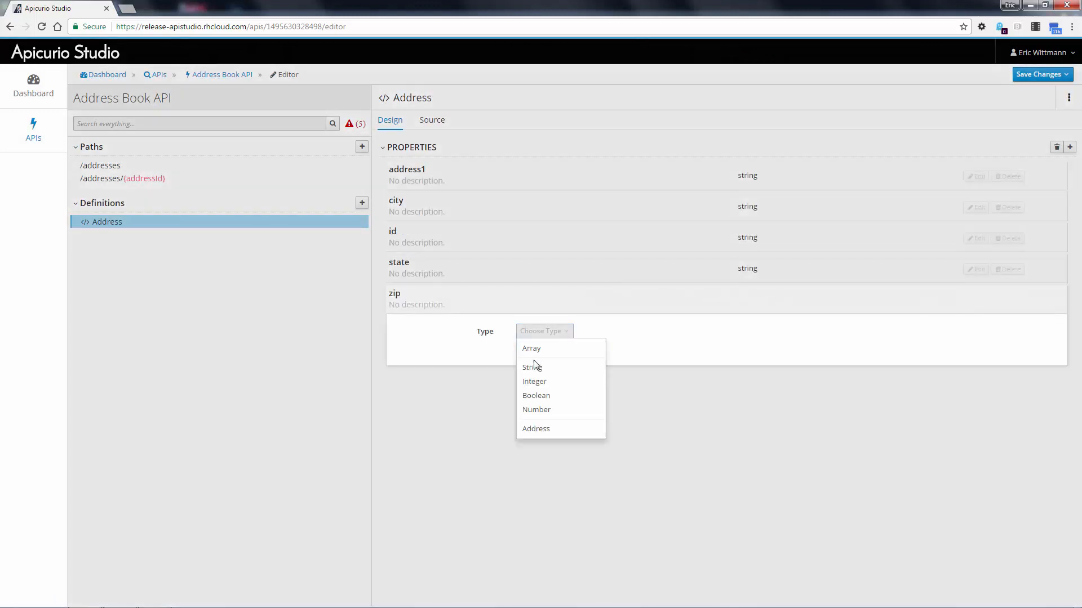
{"action": "left_click", "coordinate": [537, 366]}
{"action": "left_click", "coordinate": [523, 369]}
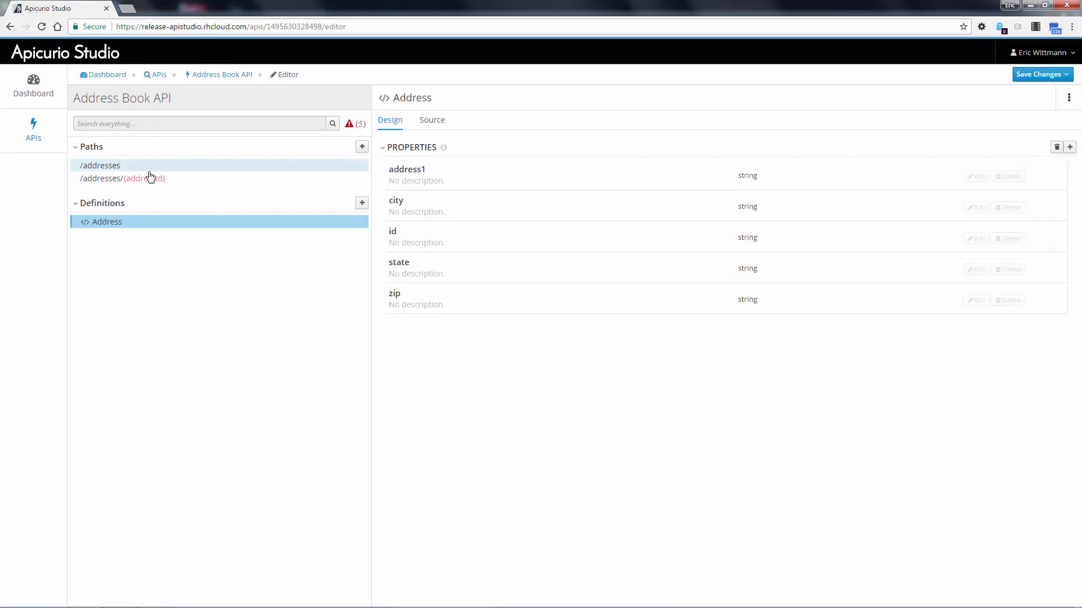
- Add a 200 OK response to the GET operation of the /addresses path
{"action": "left_click", "coordinate": [121, 173]}
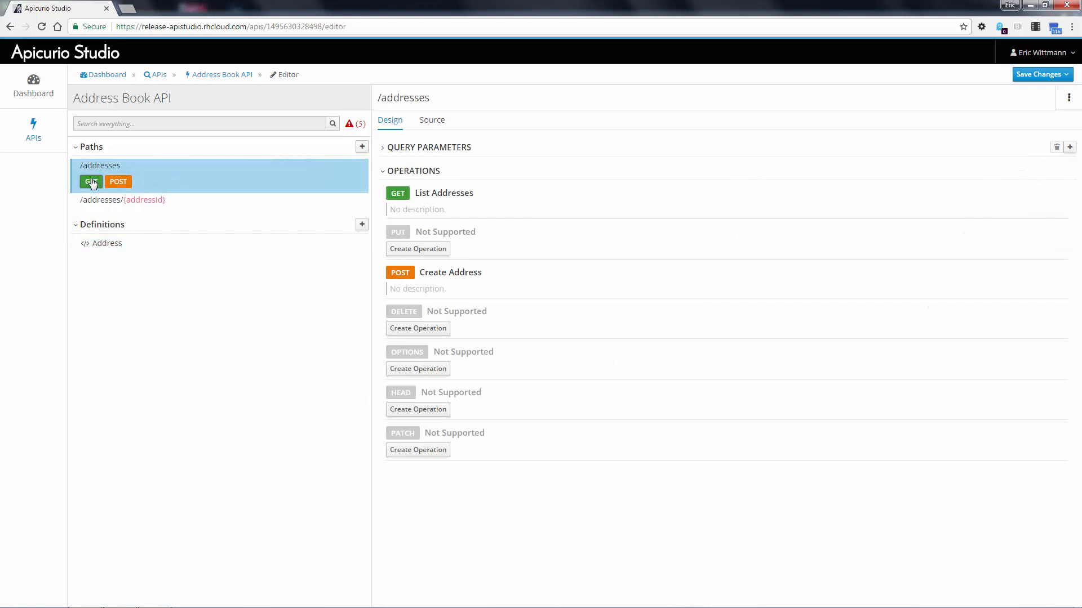
{"action": "left_click", "coordinate": [92, 181]}
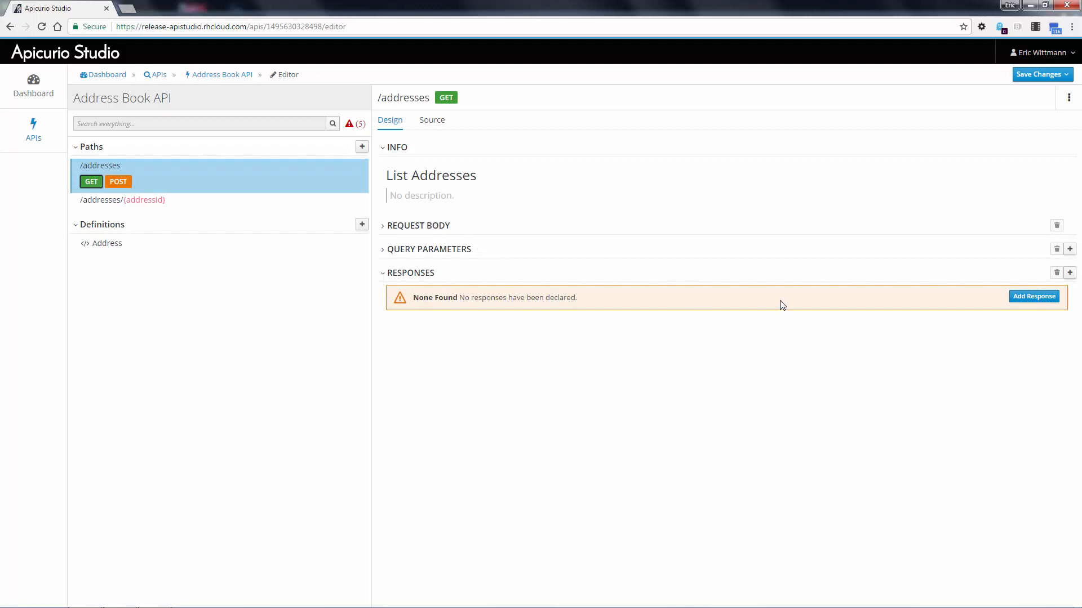
{"action": "left_click", "coordinate": [1033, 297]}
{"action": "left_click", "coordinate": [663, 171]}
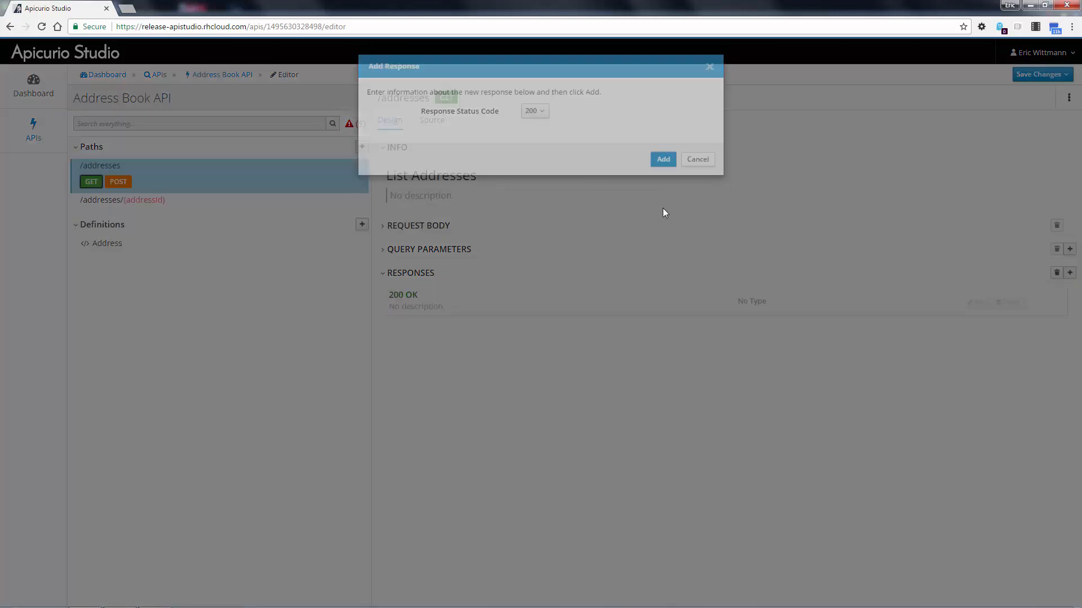
- Set the type of the List Addresses 200 response to an Array of Address
{"action": "left_click", "coordinate": [976, 302]}
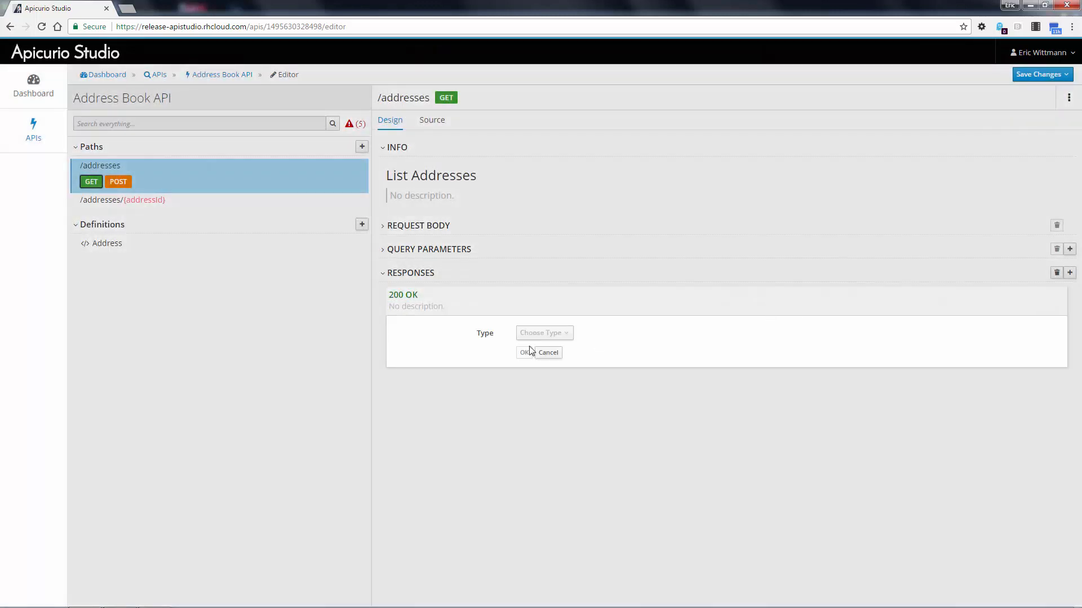
{"action": "left_click", "coordinate": [542, 332]}
{"action": "left_click", "coordinate": [542, 350]}
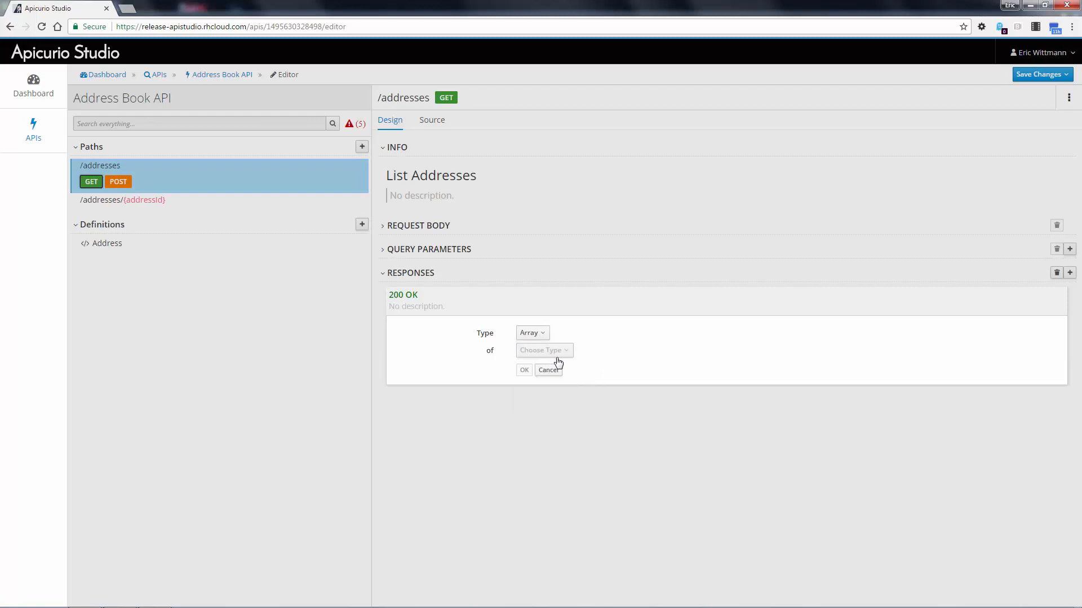
{"action": "left_click", "coordinate": [541, 351]}
{"action": "left_click", "coordinate": [537, 428]}
{"action": "left_click", "coordinate": [524, 370]}
- Add a request body of type Address to the POST operation of the /addresses path
{"action": "left_click", "coordinate": [114, 181]}
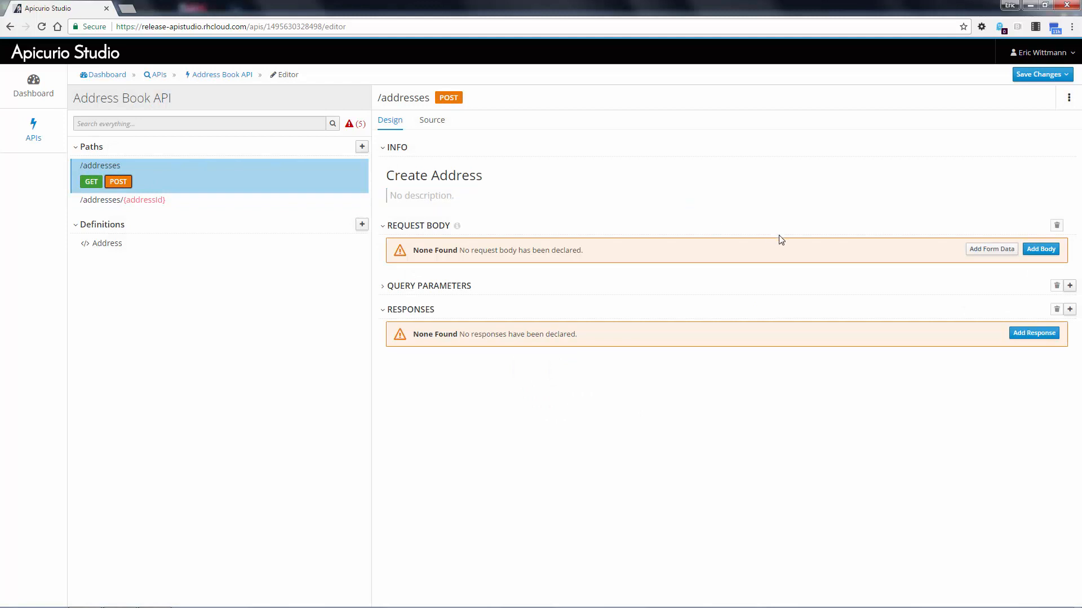
{"action": "left_click", "coordinate": [1040, 249]}
{"action": "left_click", "coordinate": [479, 273]}
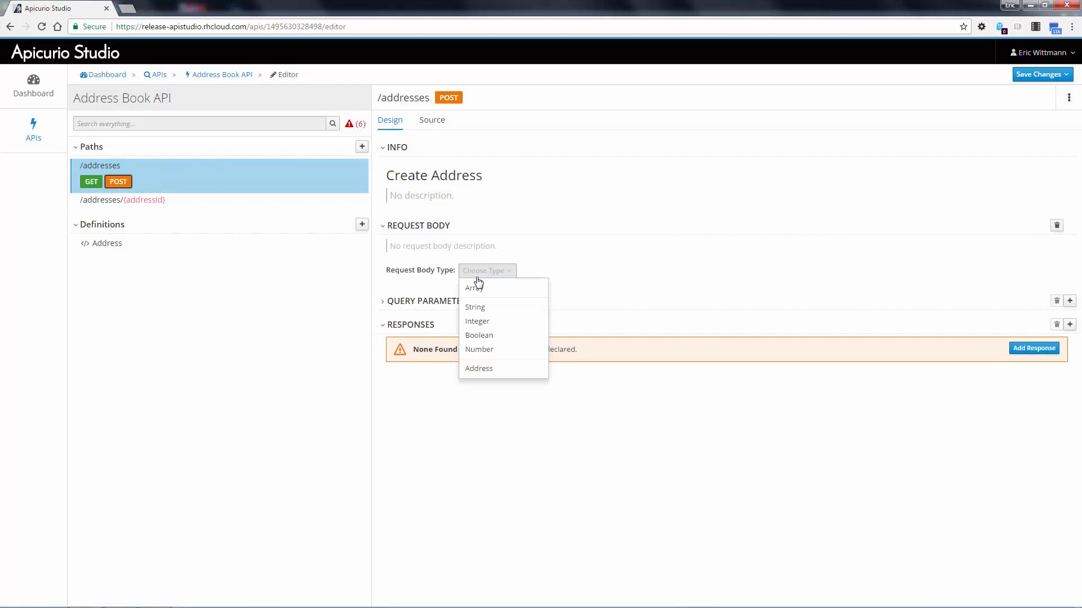
{"action": "left_click", "coordinate": [479, 368]}
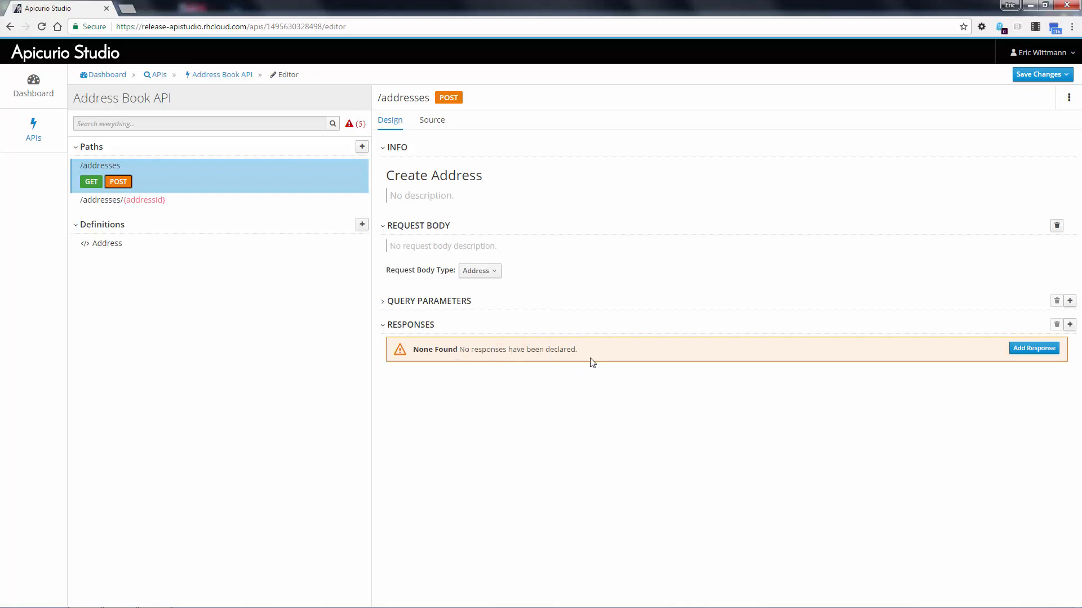
- Add a 201 Created response to the Create Address operation
{"action": "left_click", "coordinate": [1034, 348]}
{"action": "left_click", "coordinate": [535, 124]}
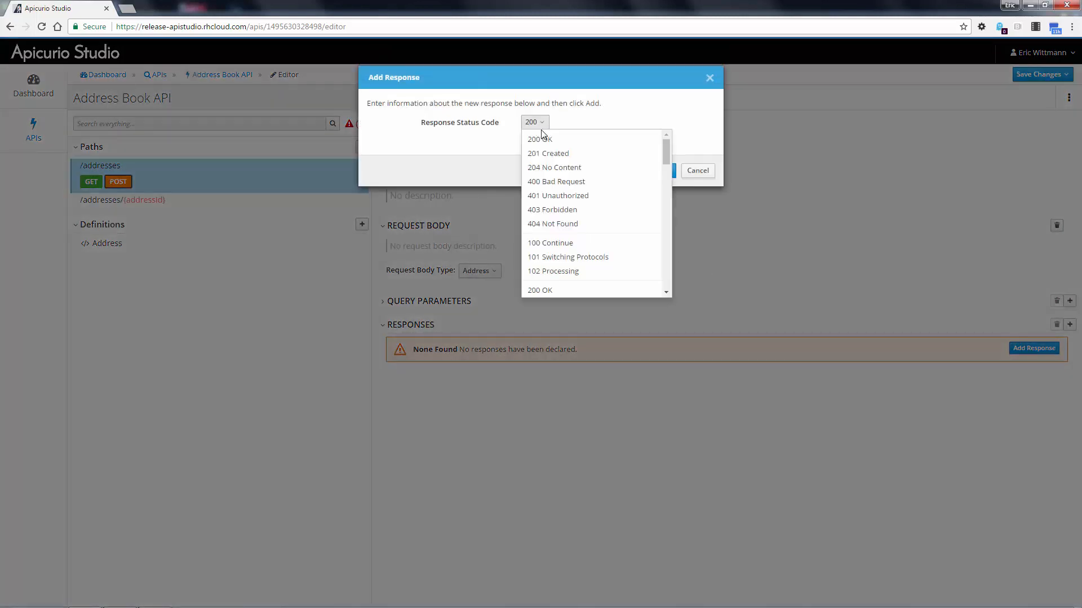
{"action": "left_click", "coordinate": [561, 154]}
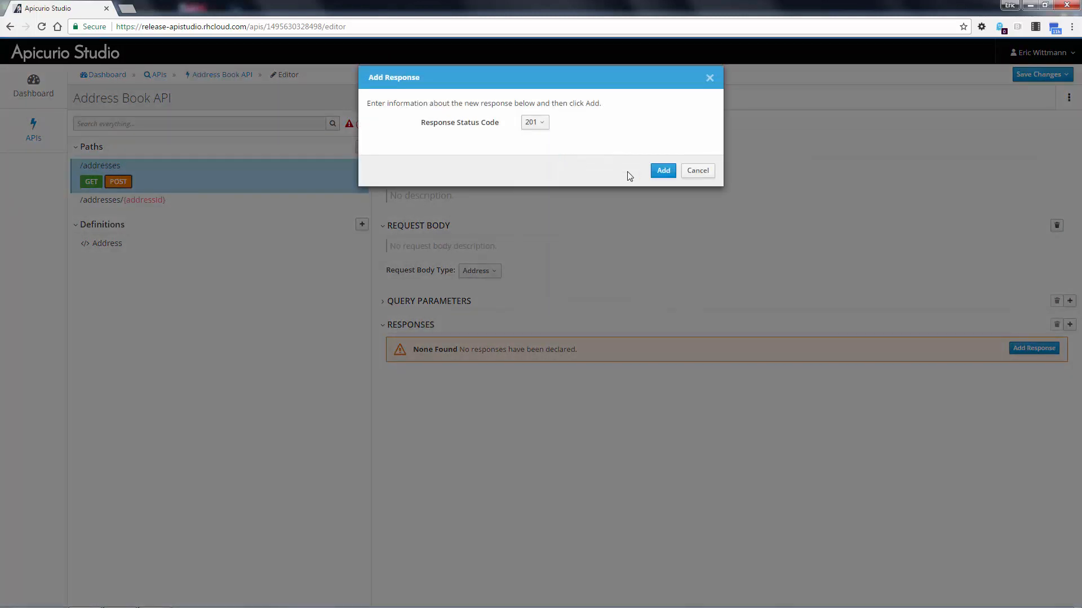
{"action": "left_click", "coordinate": [659, 170]}
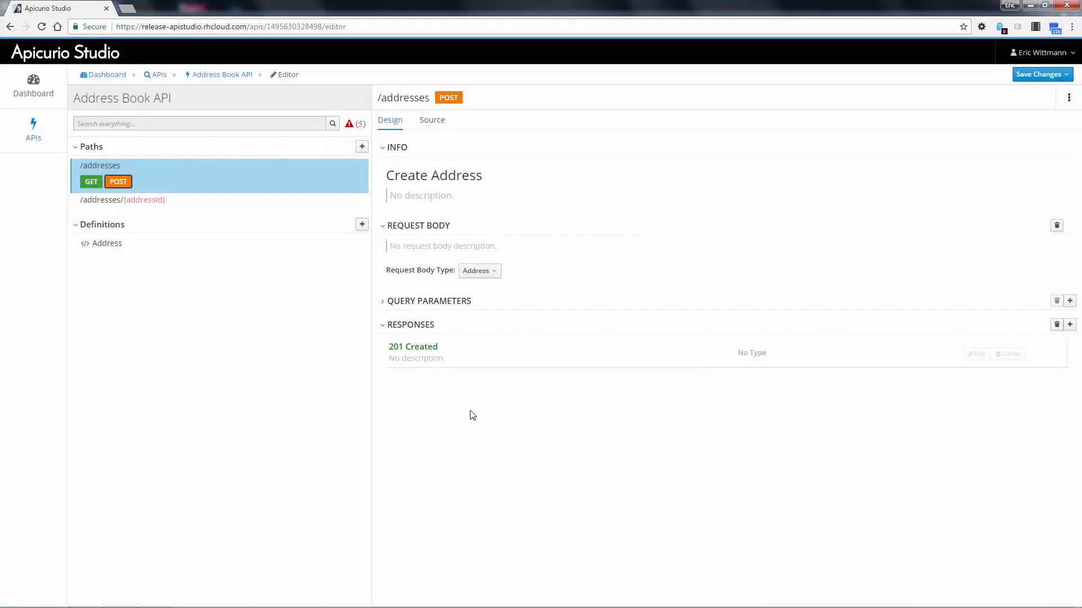
- Add a 200 OK response to the GET operation of the /addresses/{addressId} path
{"action": "left_click", "coordinate": [160, 202]}
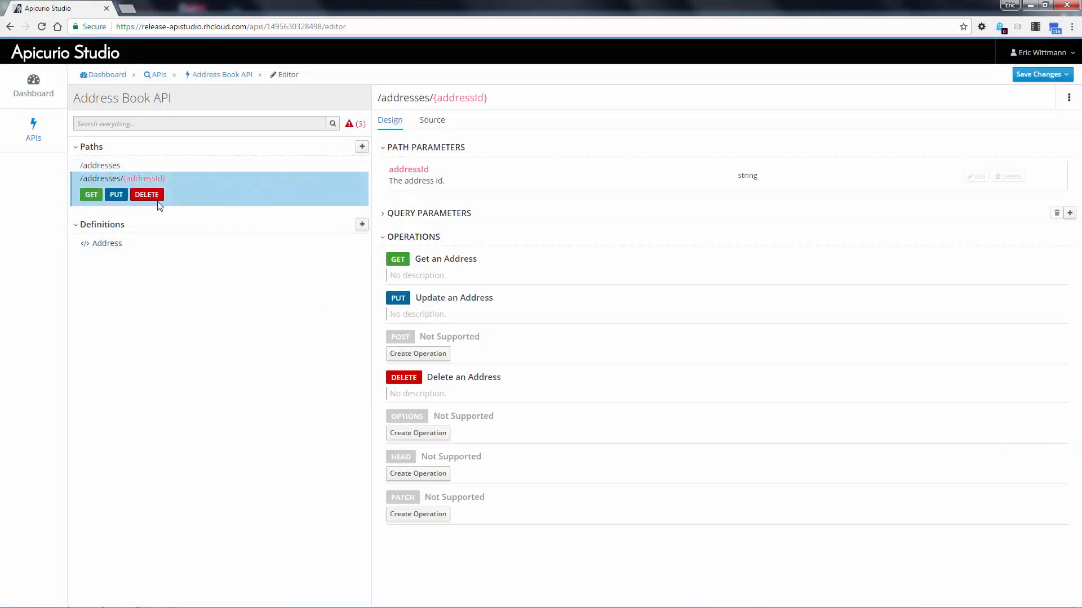
{"action": "left_click", "coordinate": [88, 196]}
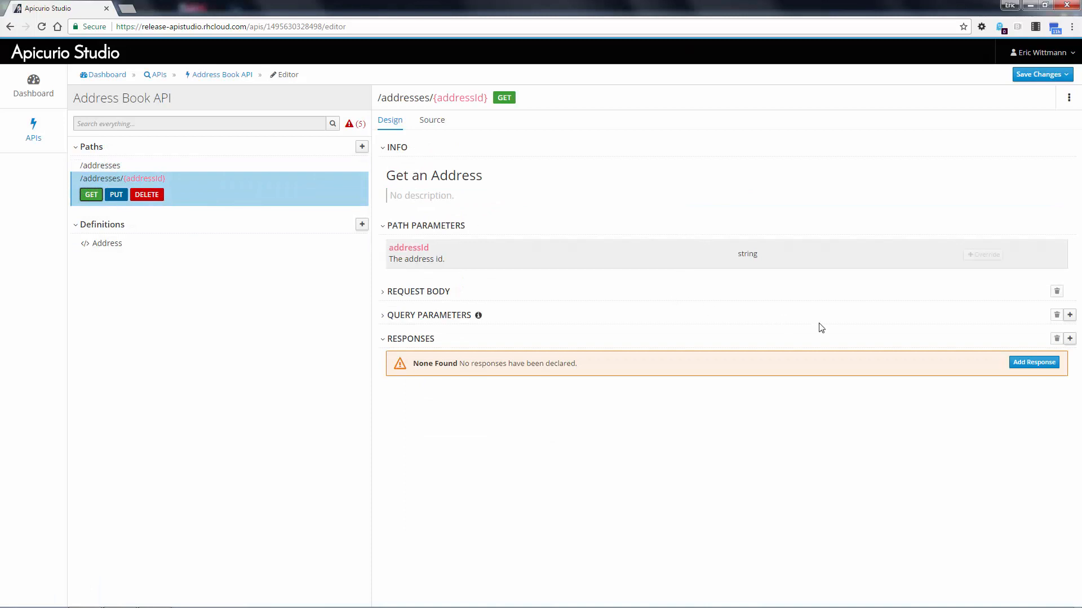
{"action": "left_click", "coordinate": [1043, 363]}
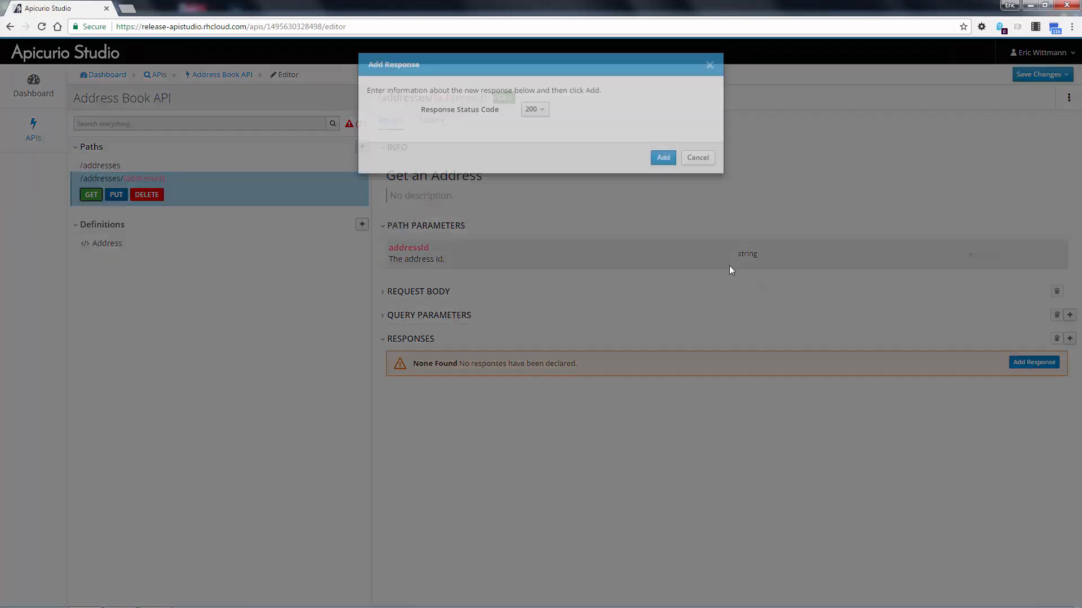
{"action": "left_click", "coordinate": [663, 170]}
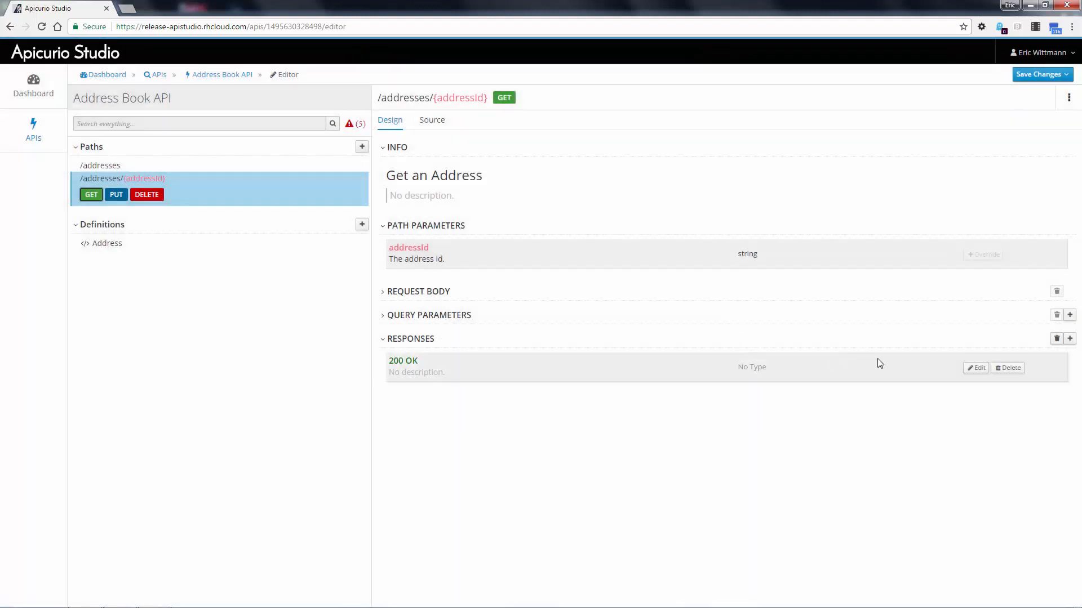
- Set the type of the Get an Address operation's 200 response to Address
{"action": "left_click", "coordinate": [975, 369]}
{"action": "left_click", "coordinate": [555, 401]}
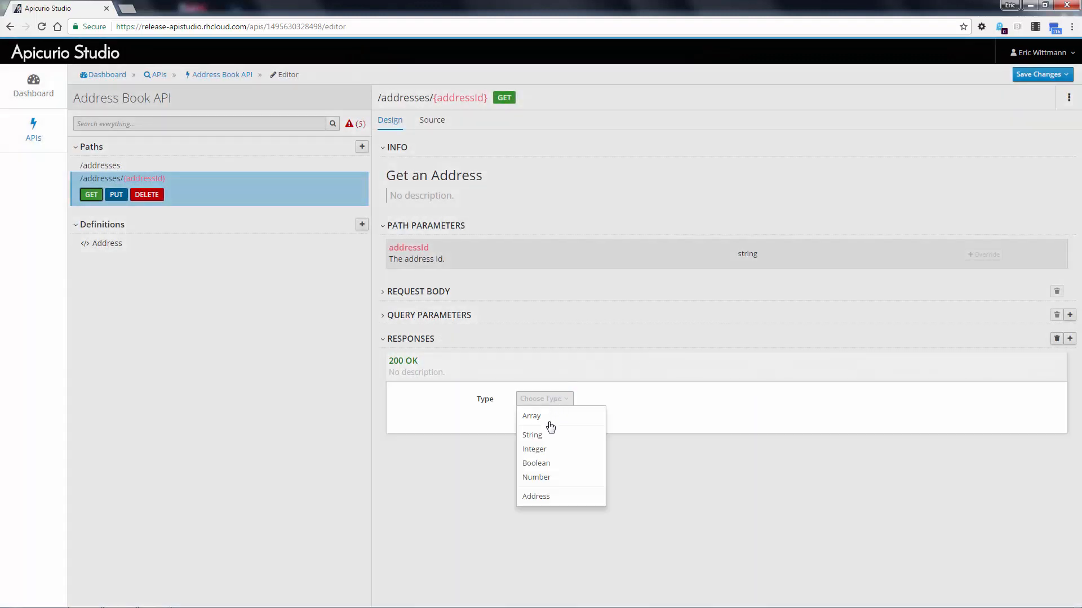
{"action": "left_click", "coordinate": [535, 496]}
{"action": "left_click", "coordinate": [523, 417]}
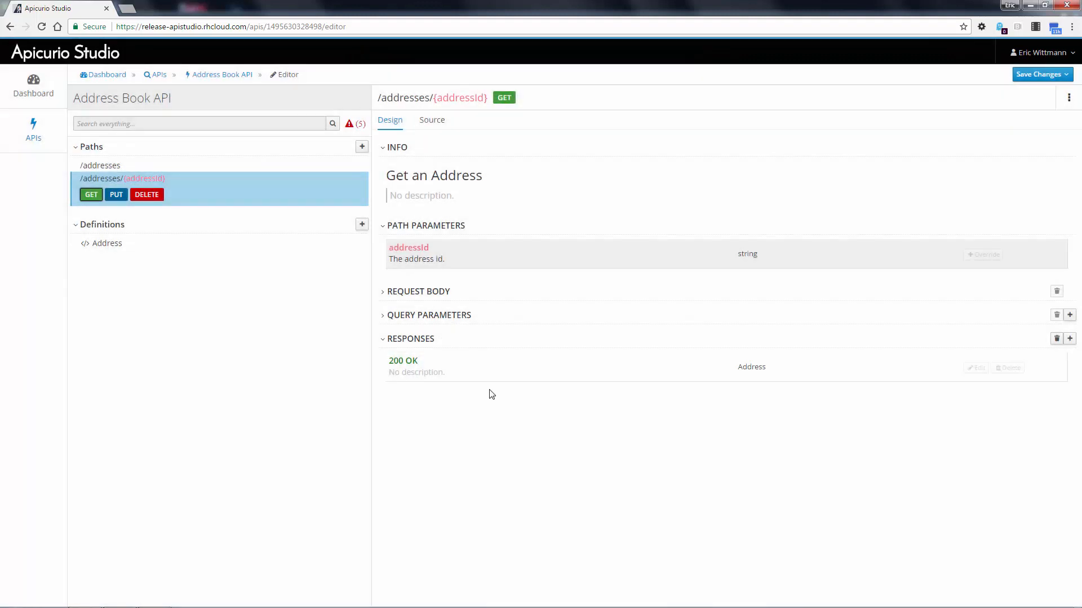
- Add a request body of type Address to the PUT operation of the /addresses/{addressId} path
{"action": "left_click", "coordinate": [117, 195]}
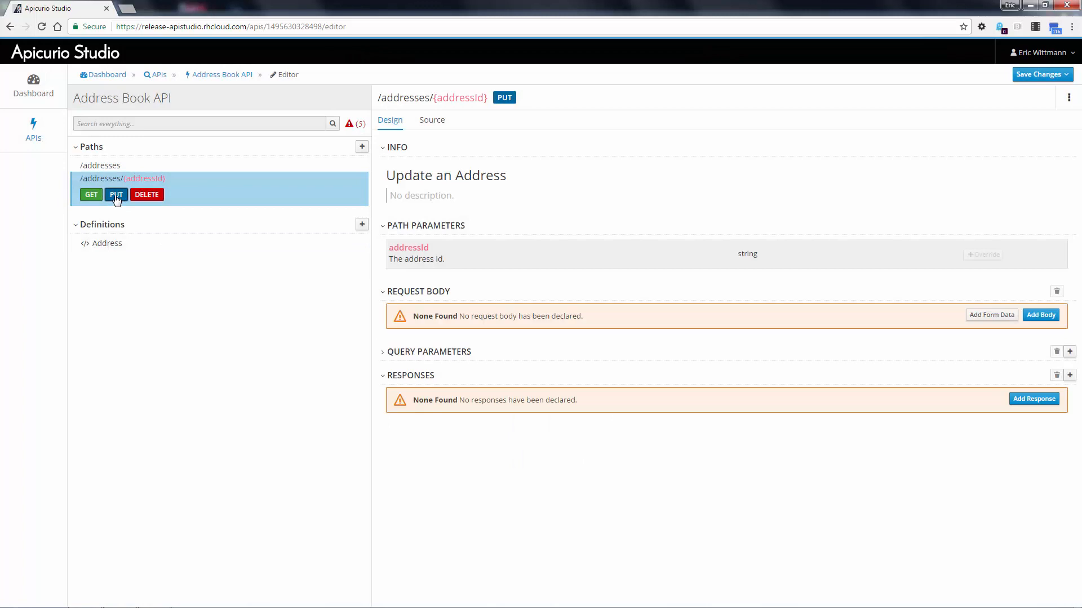
{"action": "left_click", "coordinate": [1049, 320]}
{"action": "left_click", "coordinate": [489, 337]}
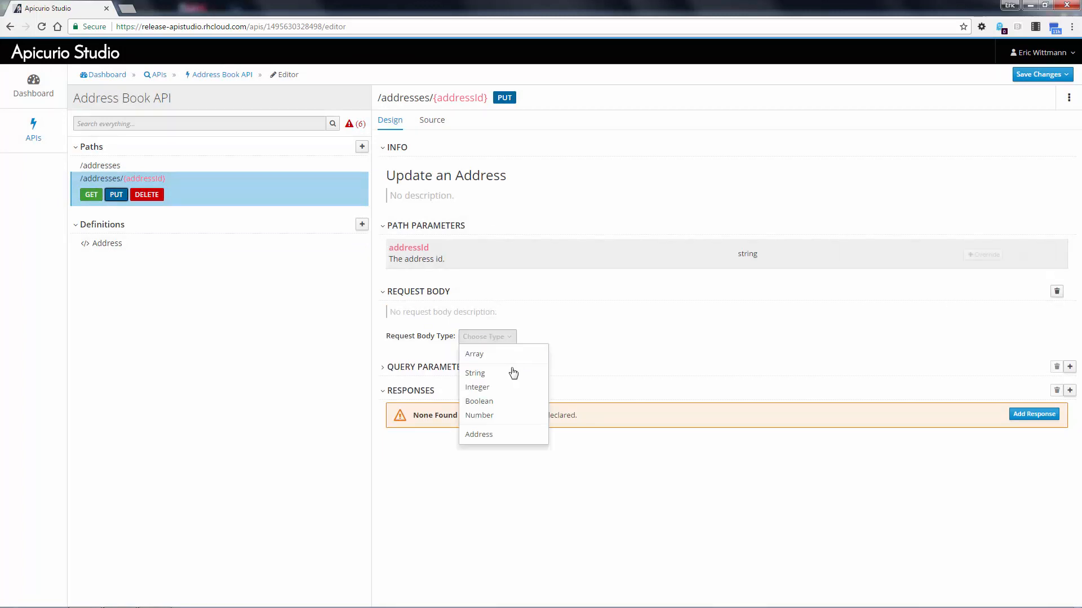
{"action": "left_click", "coordinate": [478, 435]}
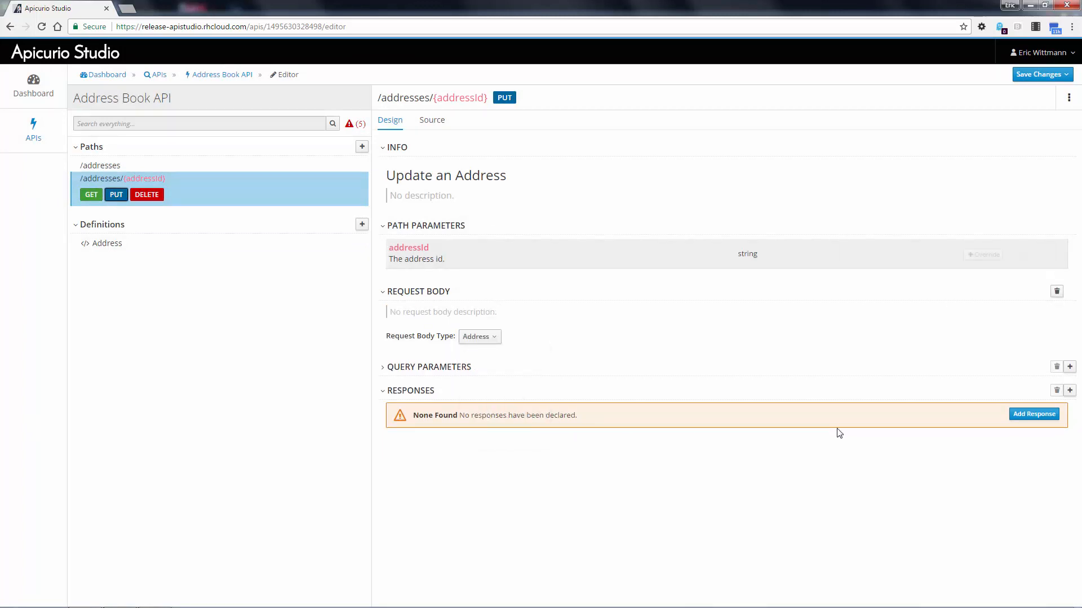
- Add a 204 No Content response to the Update an Address operation
{"action": "left_click", "coordinate": [1033, 415]}
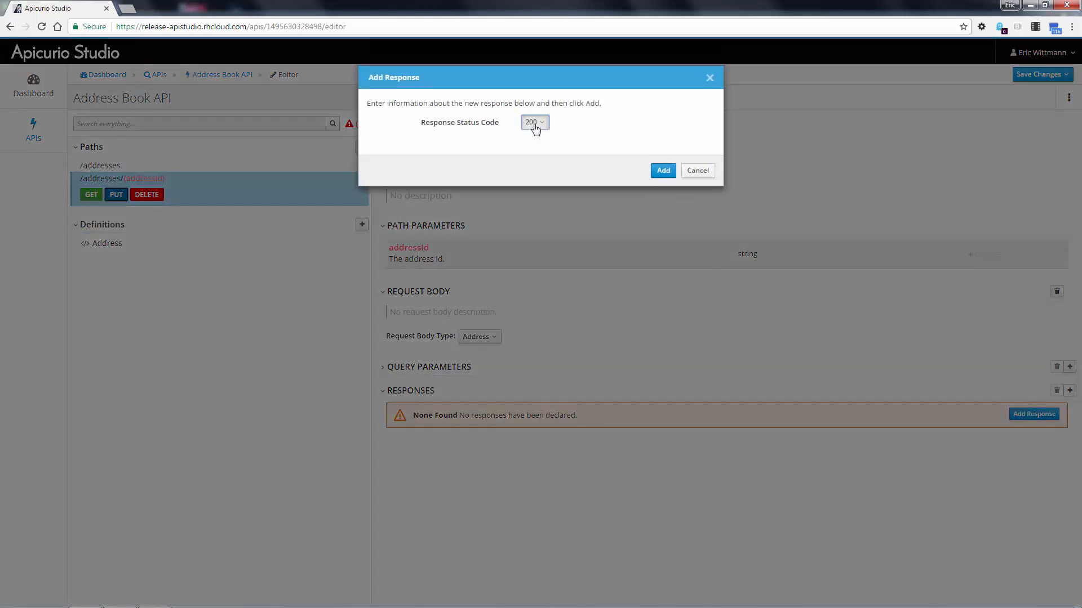
{"action": "left_click", "coordinate": [534, 122]}
{"action": "left_click", "coordinate": [556, 167]}
{"action": "left_click", "coordinate": [662, 171]}
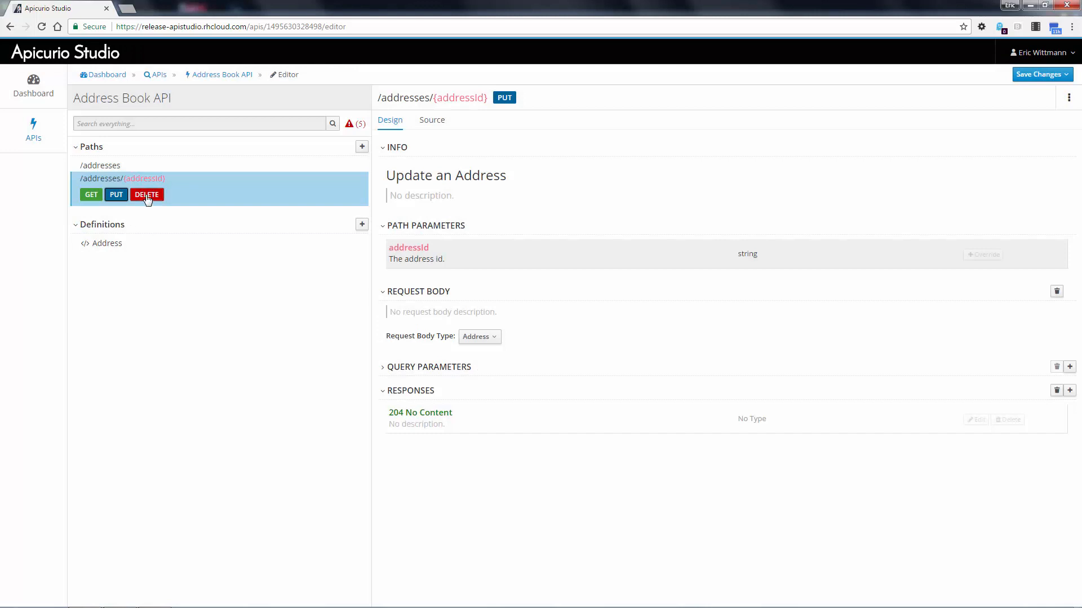
- Add a 204 No Content response to the DELETE operation of the /addresses/{addressId} path
{"action": "left_click", "coordinate": [147, 195]}
{"action": "left_click", "coordinate": [1033, 362]}
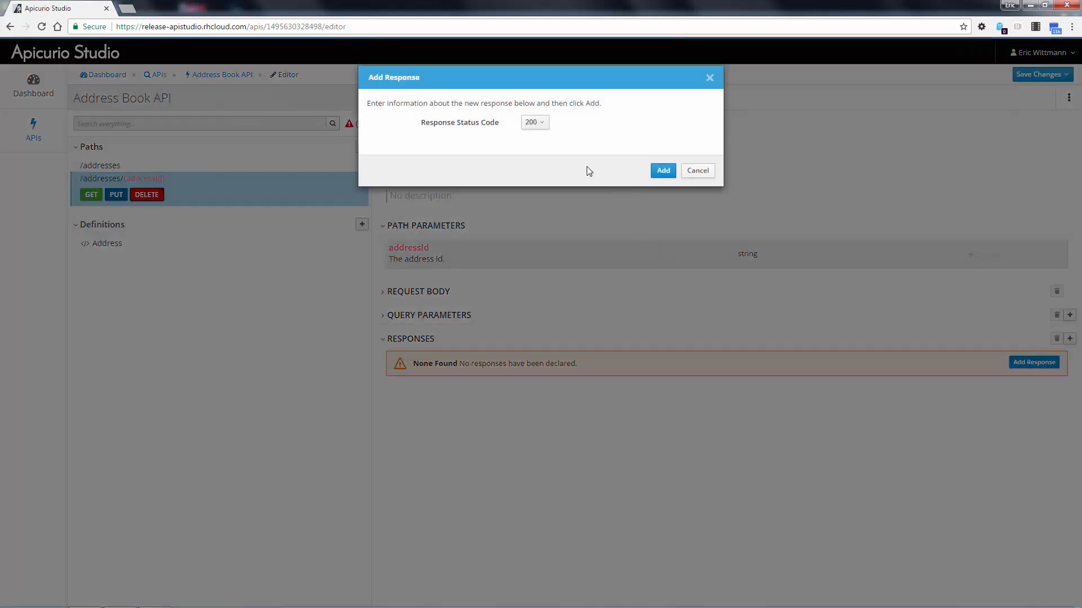
{"action": "left_click", "coordinate": [538, 122]}
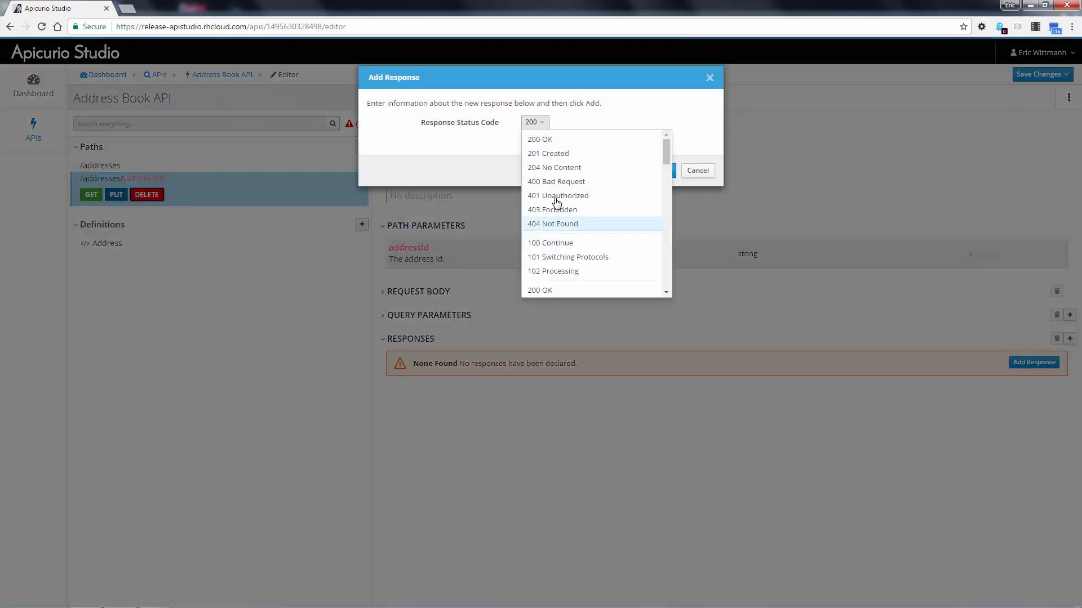
{"action": "left_click", "coordinate": [558, 168]}
{"action": "left_click", "coordinate": [657, 171]}
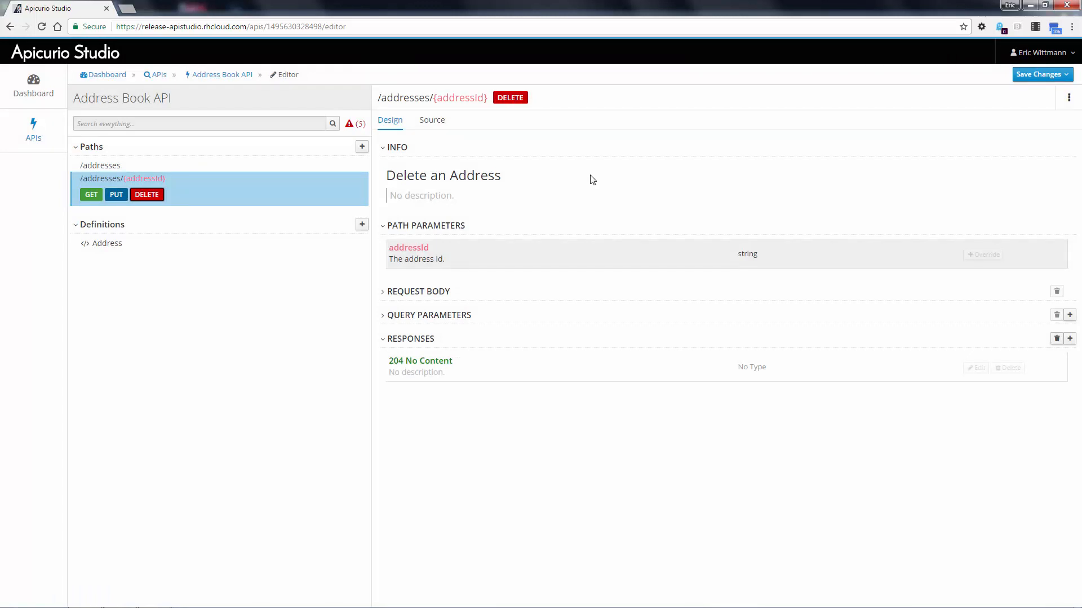
- Commit the API changes to GitHub with a commit summary beginning "The new Address"
{"action": "left_click", "coordinate": [1040, 79]}
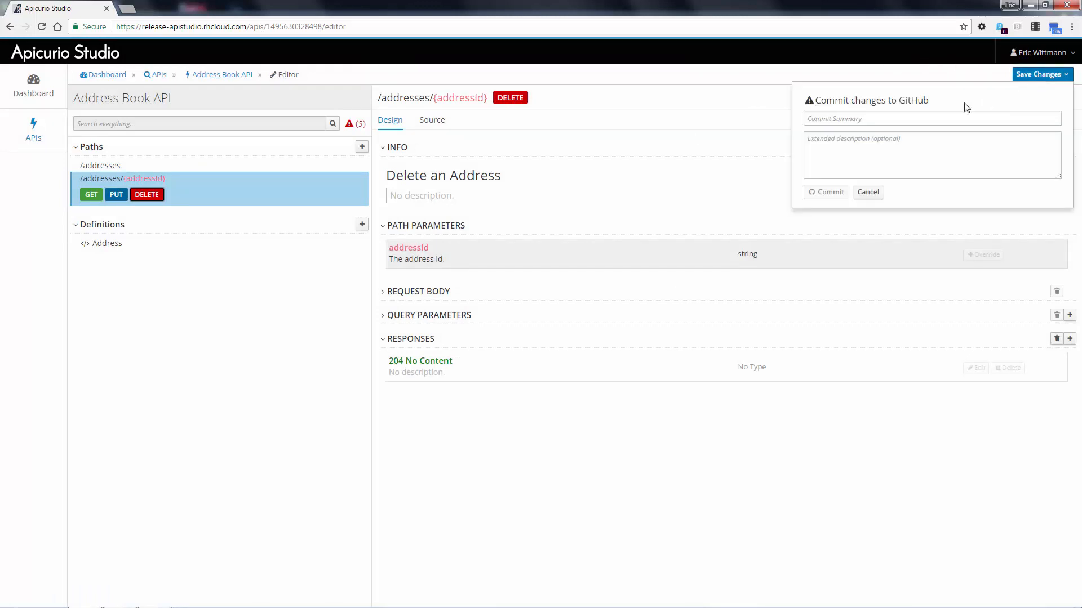
{"action": "left_click", "coordinate": [845, 119]}
{"action": "type", "text": "The new Address API"}
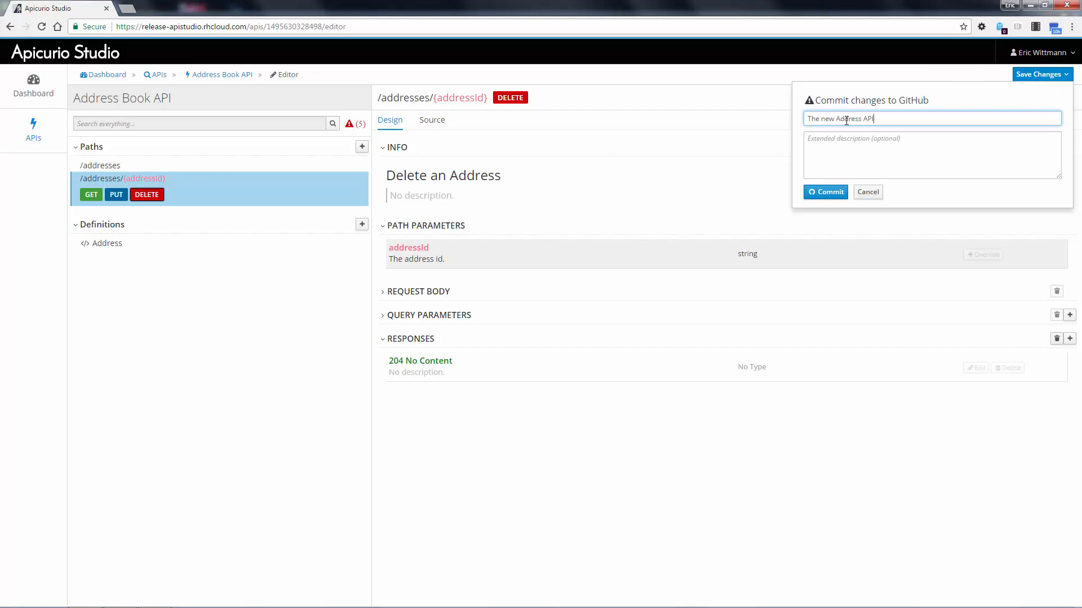
{"action": "left_click", "coordinate": [825, 192]}
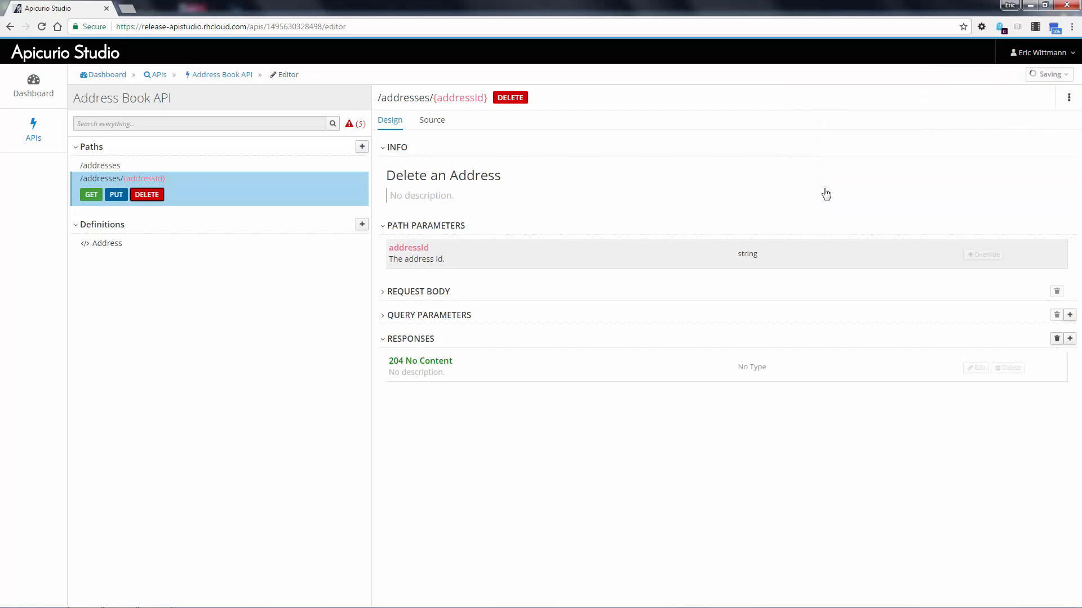